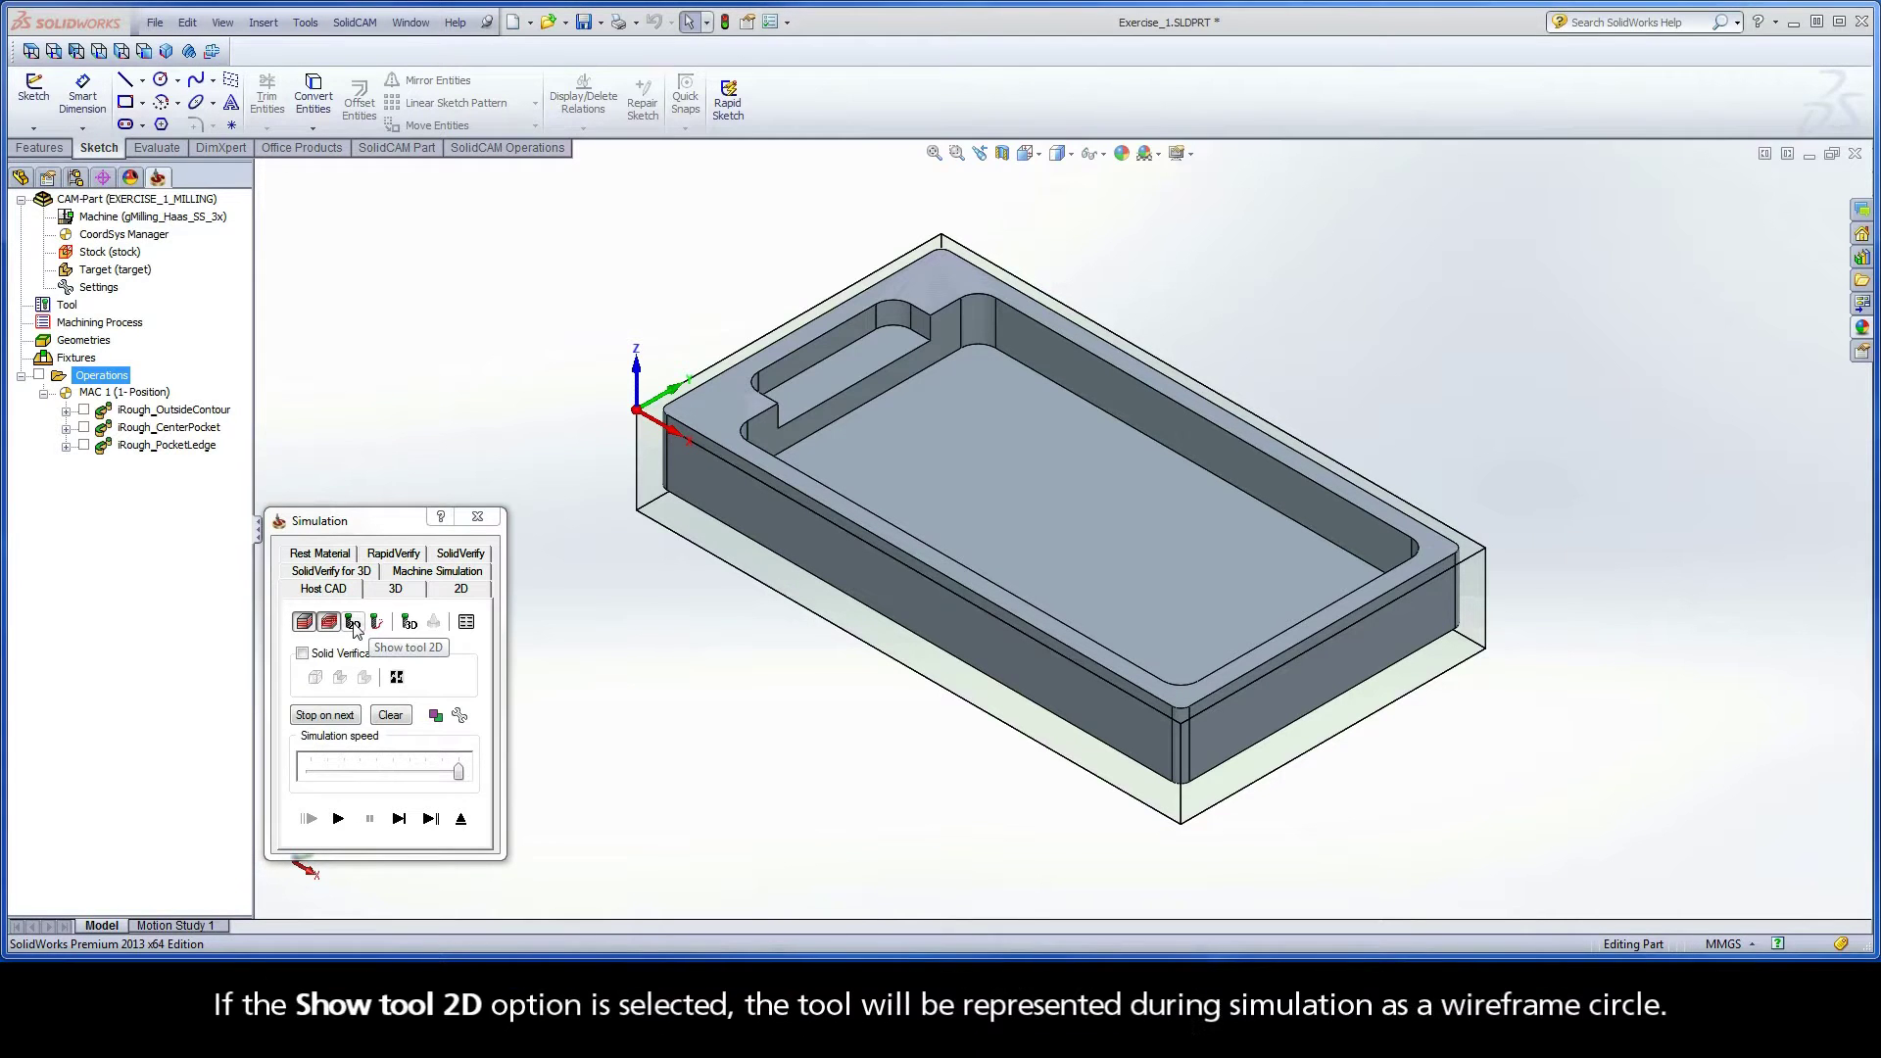
Step: Turn on the trail, 3D tool and Simulation Data displays for the Host CAD simulation
click(353, 624)
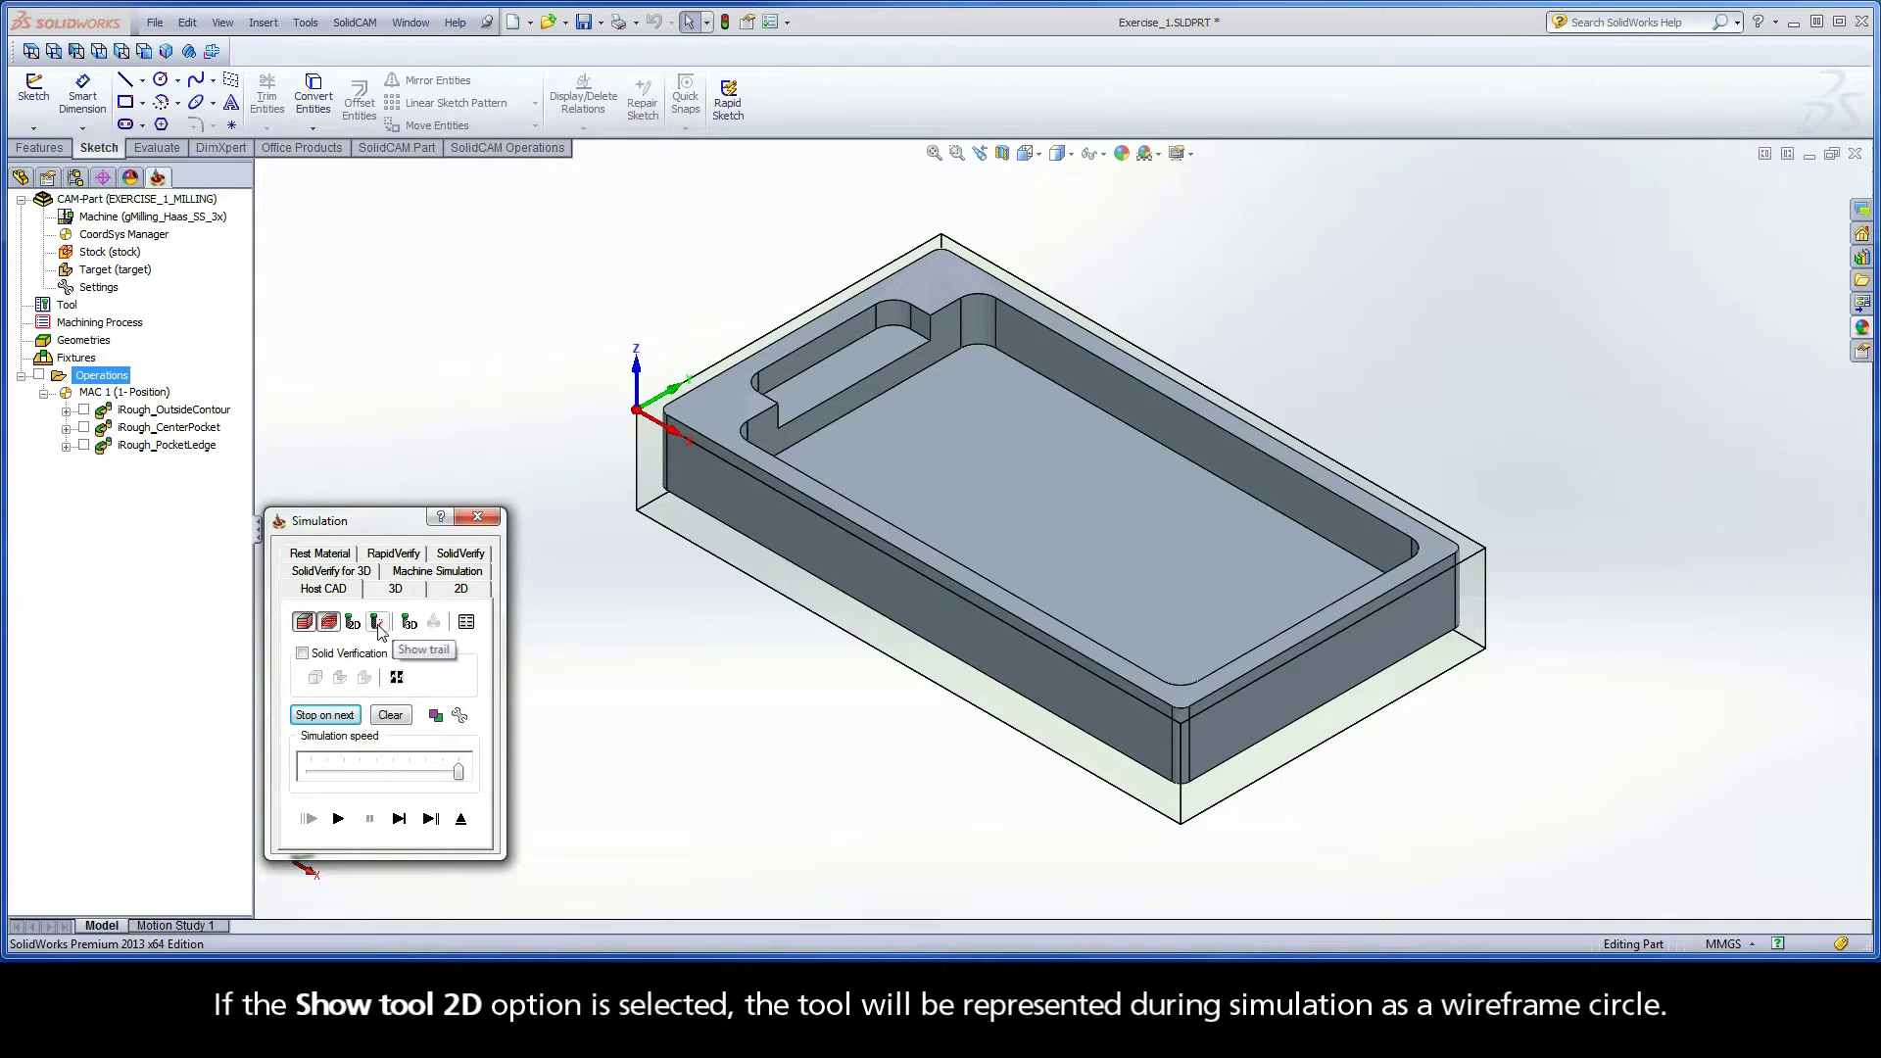
click(379, 627)
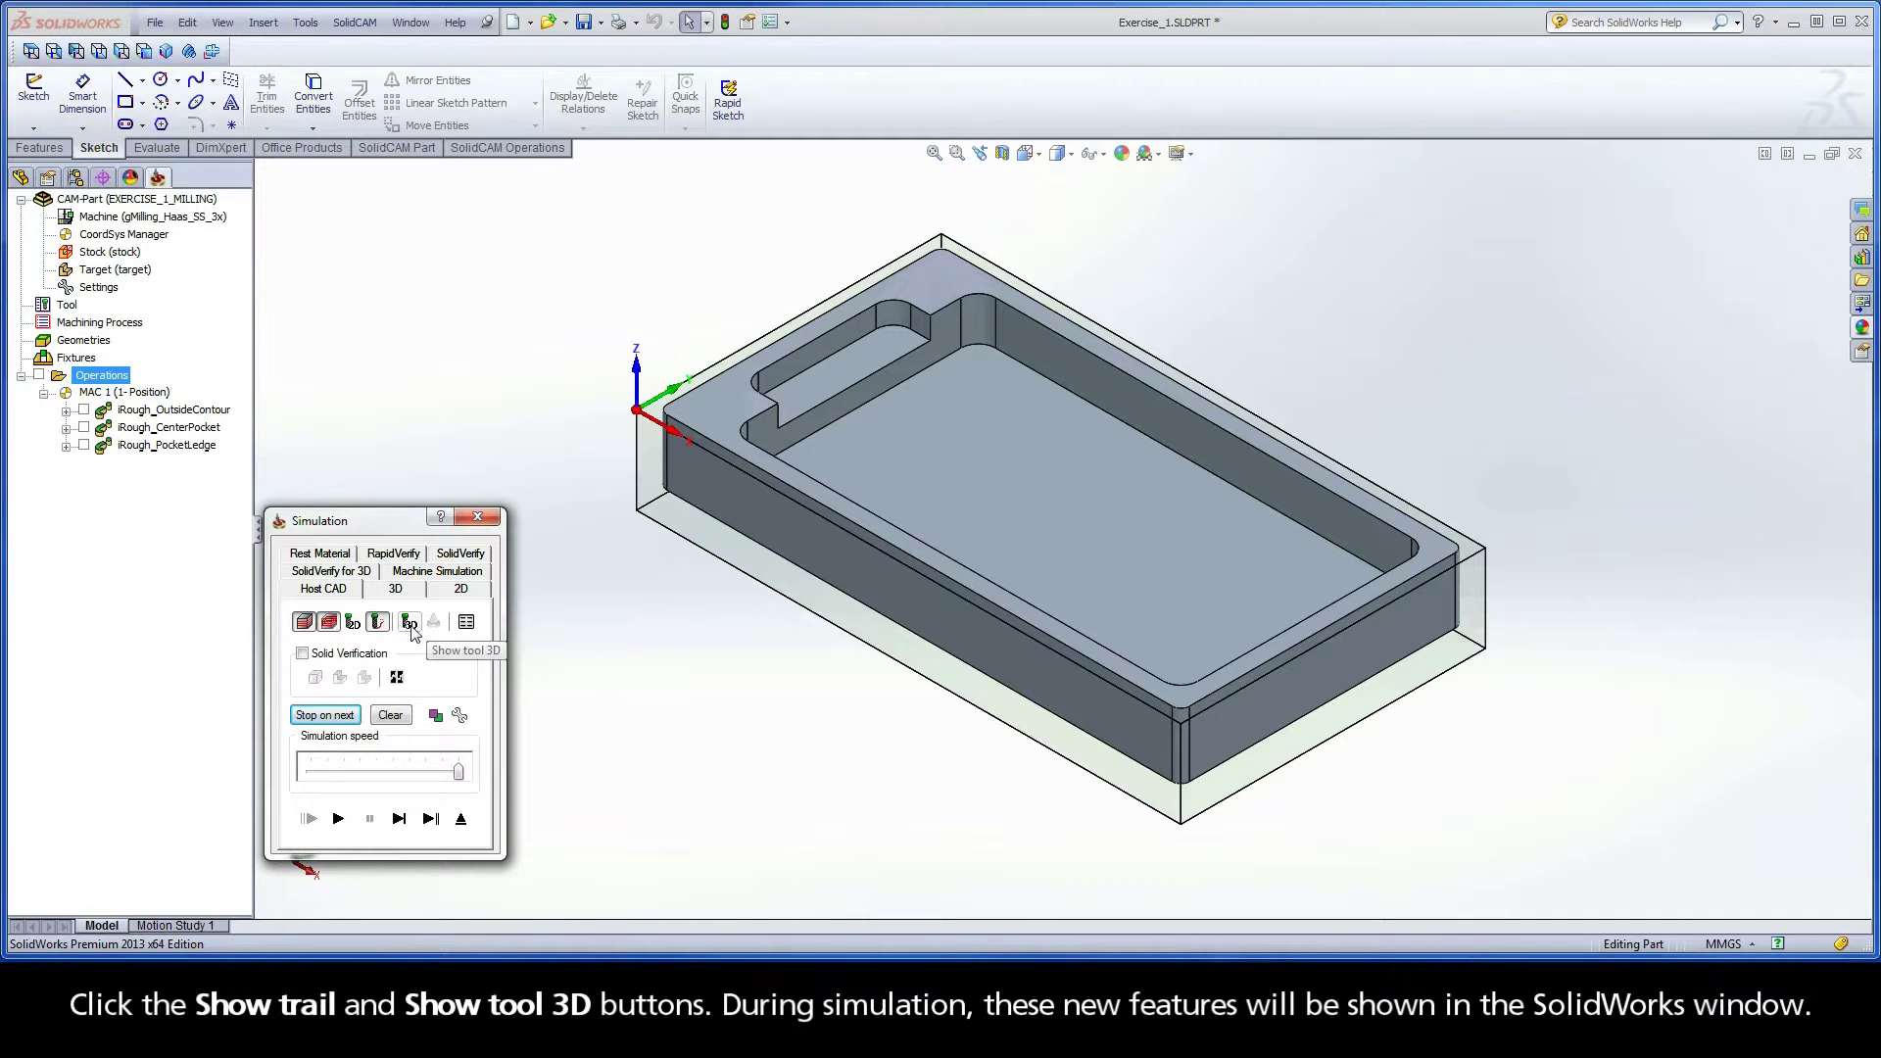
click(410, 627)
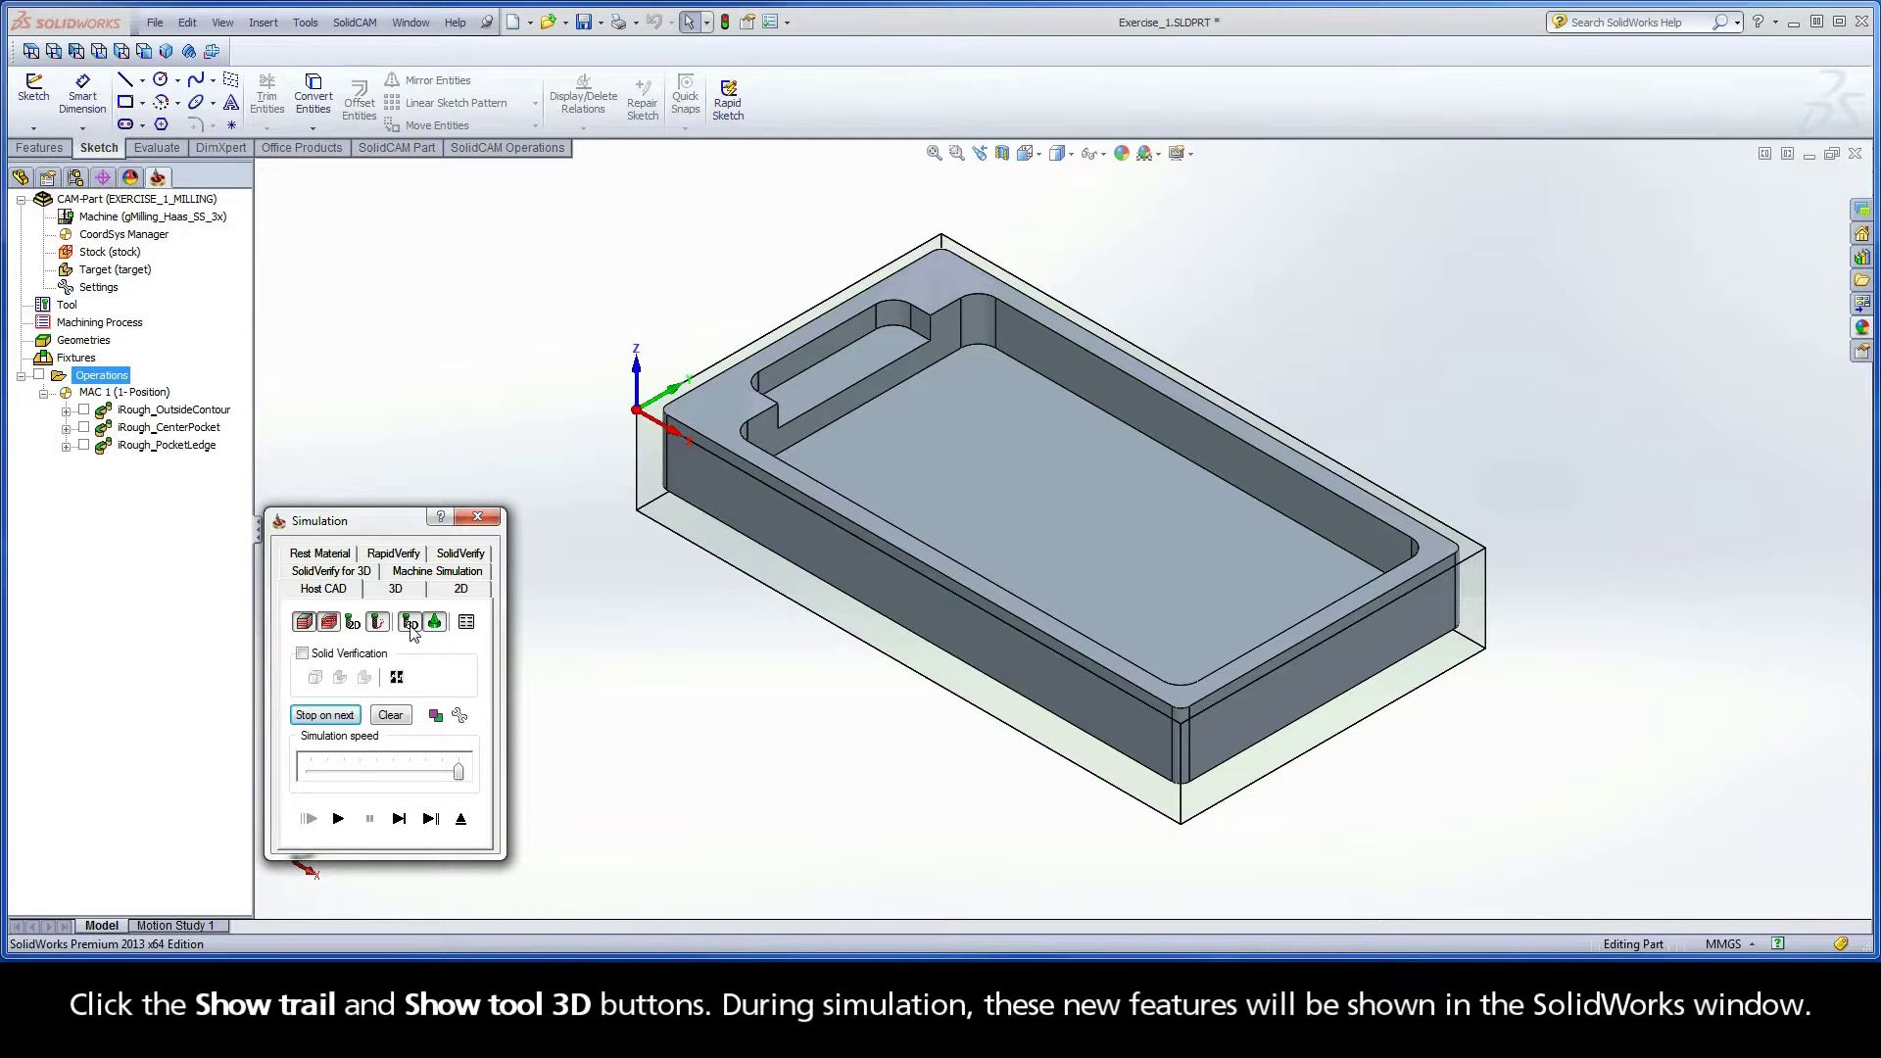
click(467, 622)
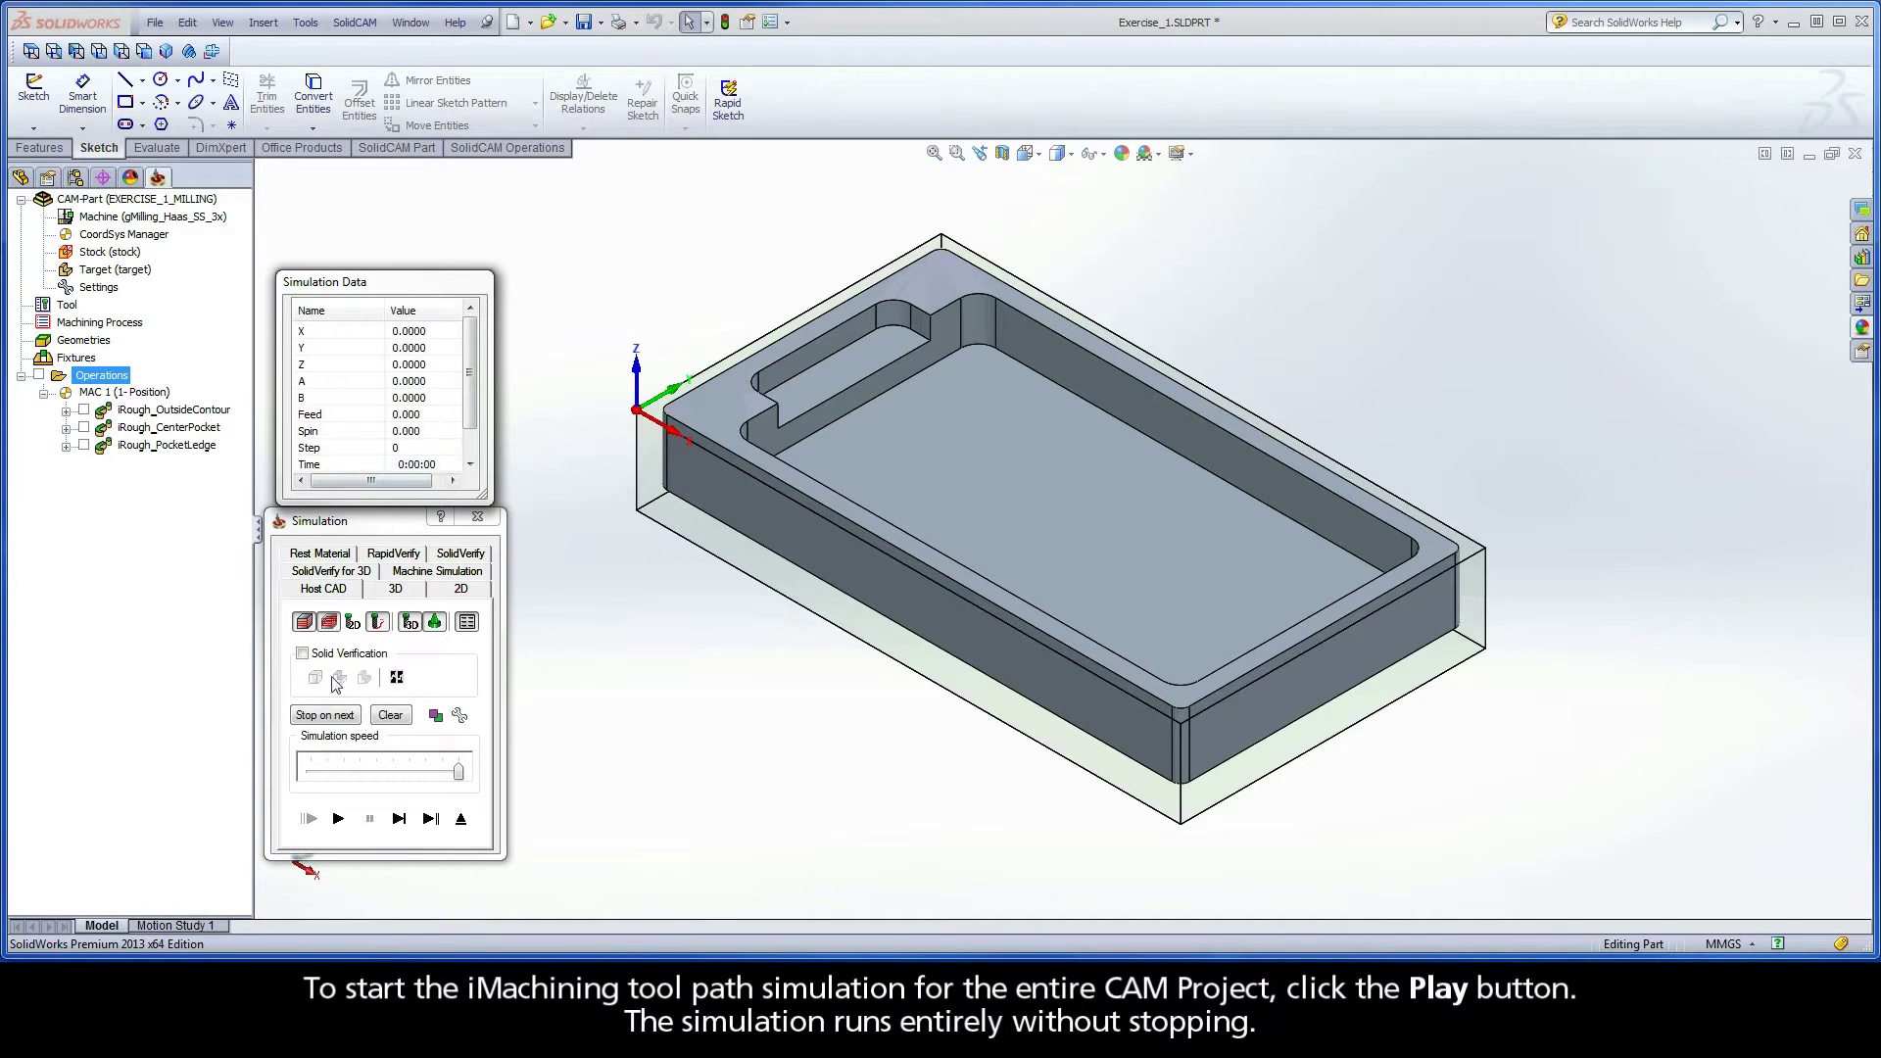
Step: Play the tool path simulation for all operations, and replay it with the simulation speed reduced to about the middle
click(339, 819)
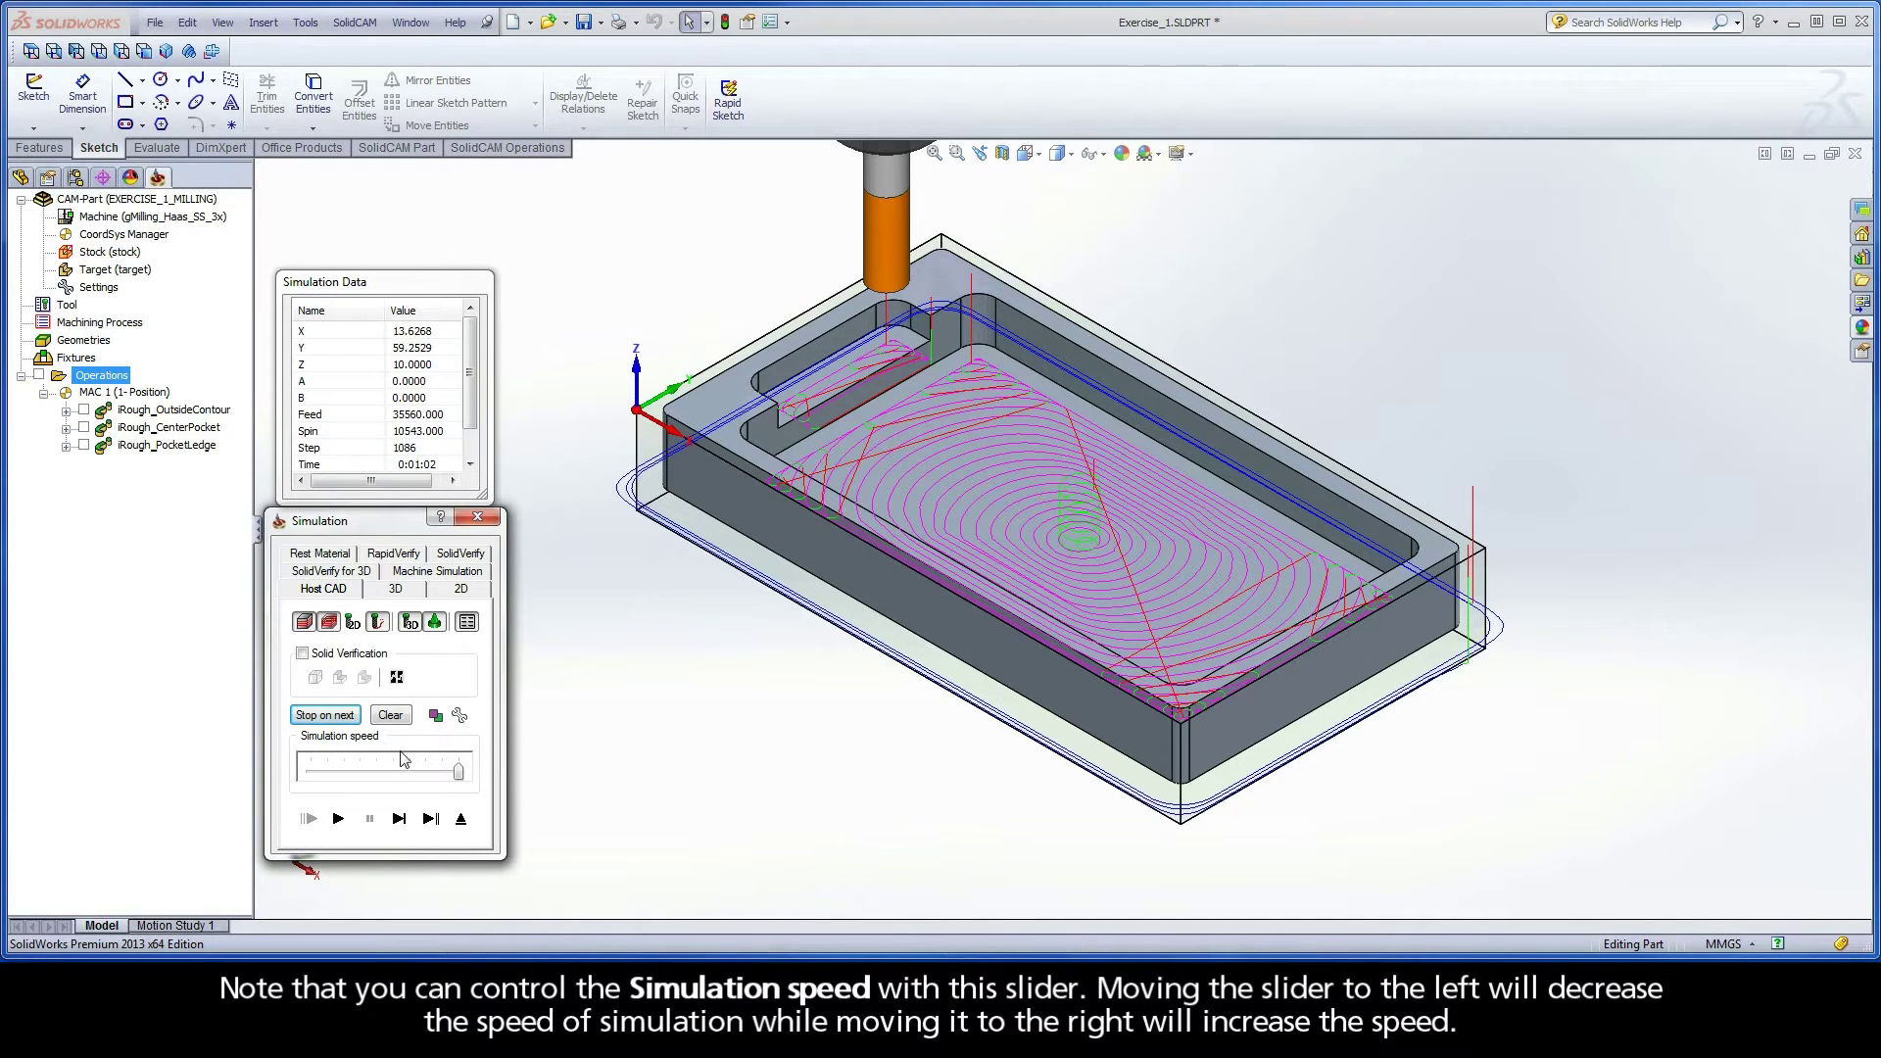
drag(458, 771, 377, 774)
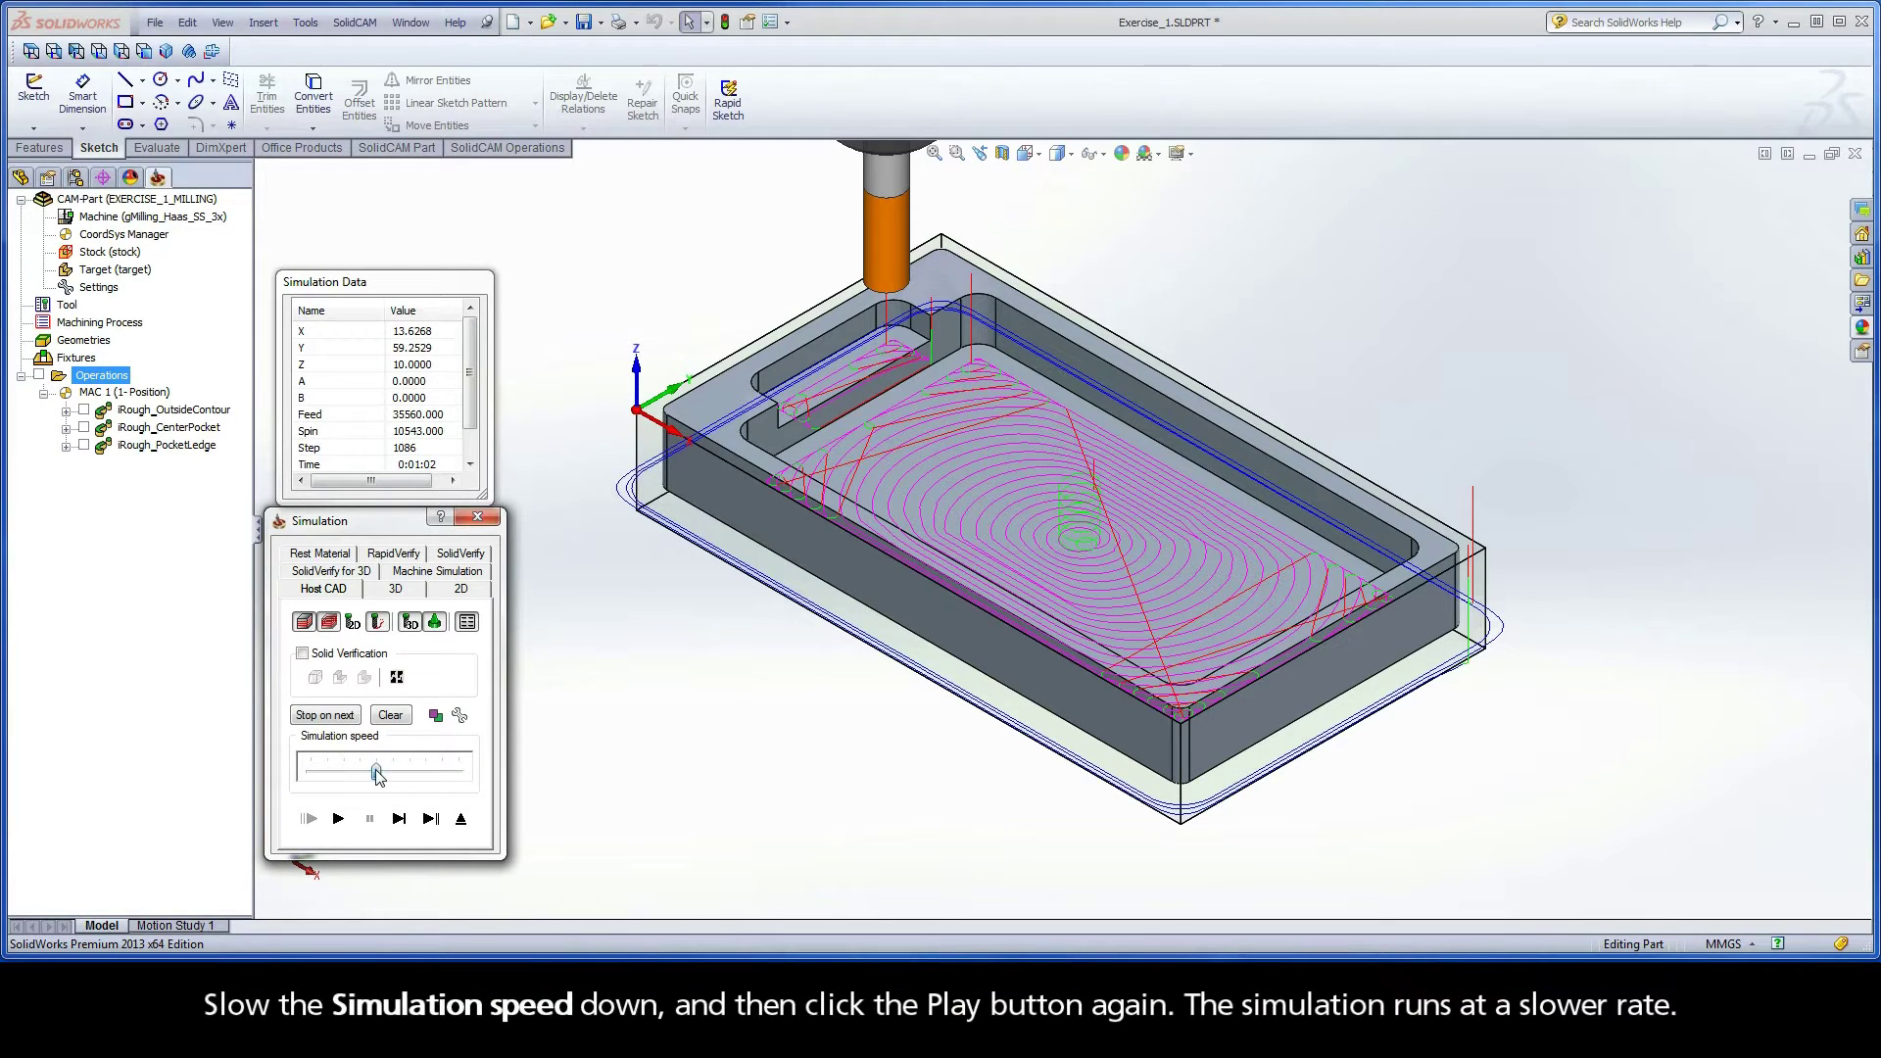
click(339, 821)
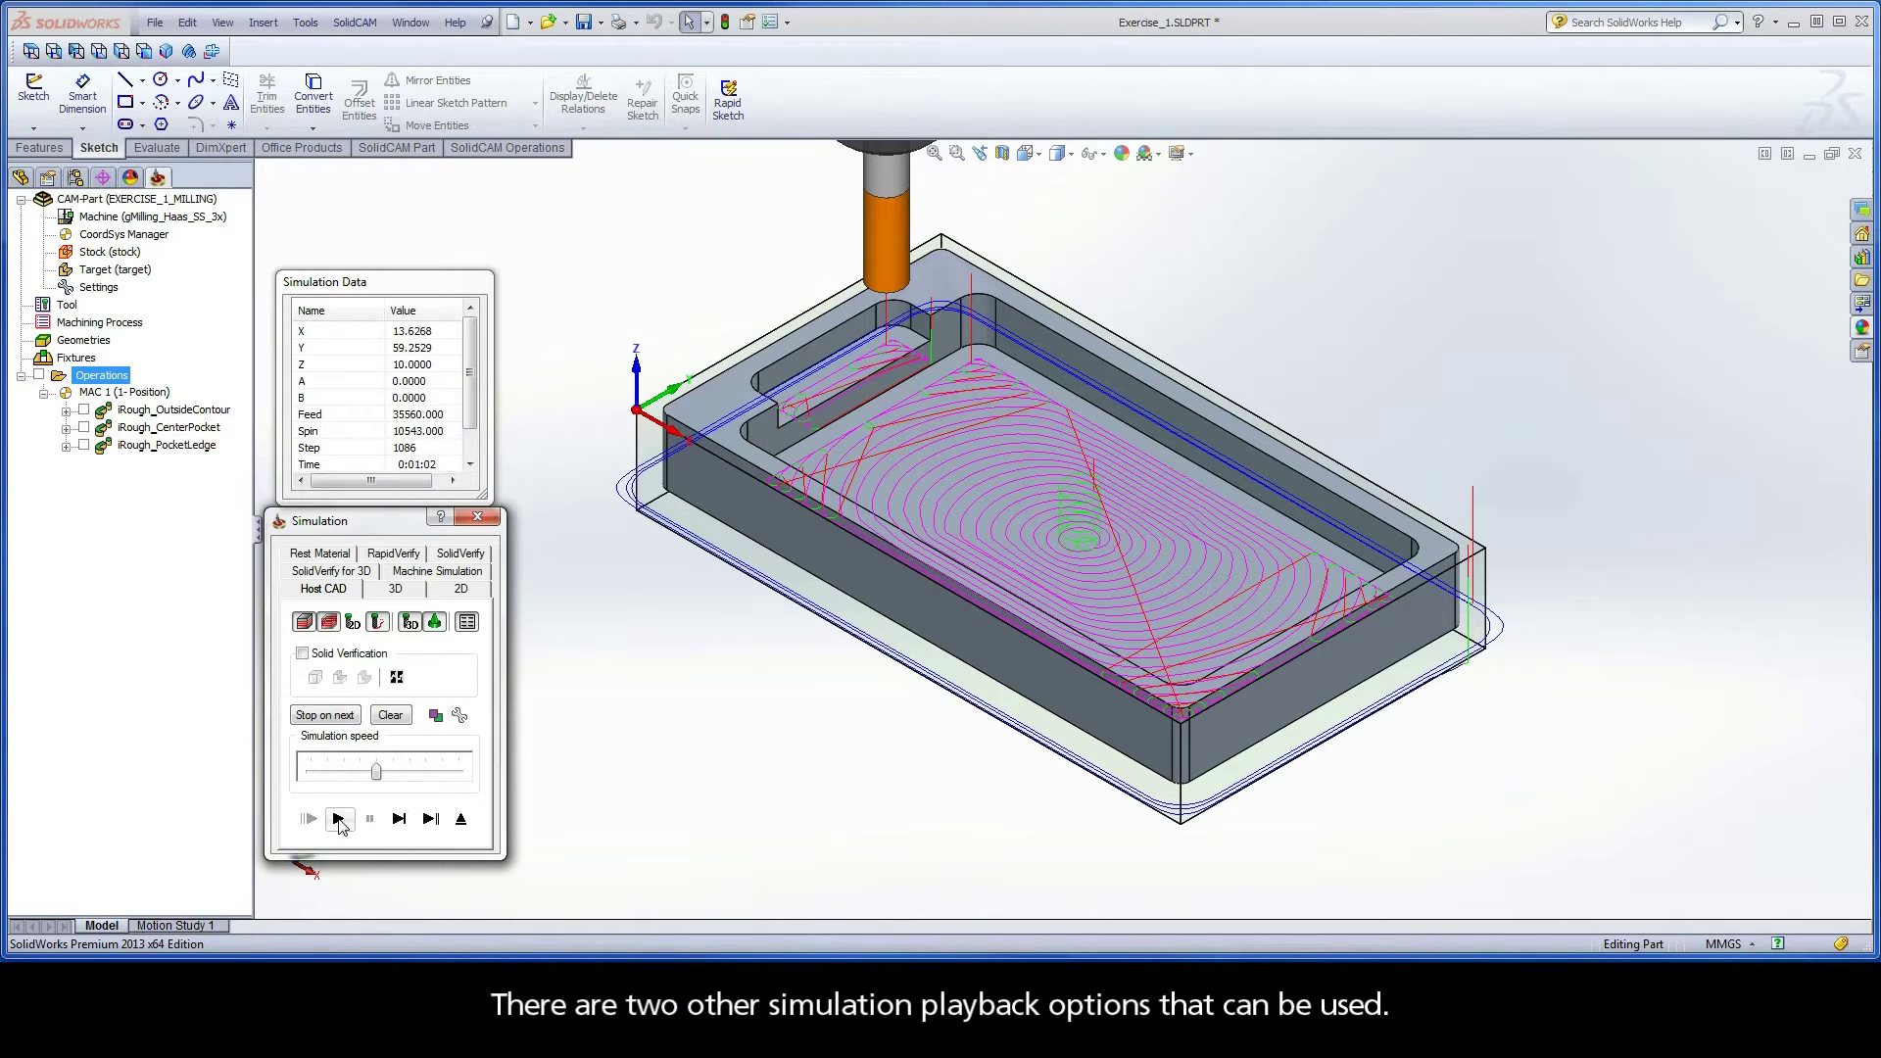
Step: Move the tool through the iRough_OutsideContour tool path one step at a time in single step mode
click(399, 819)
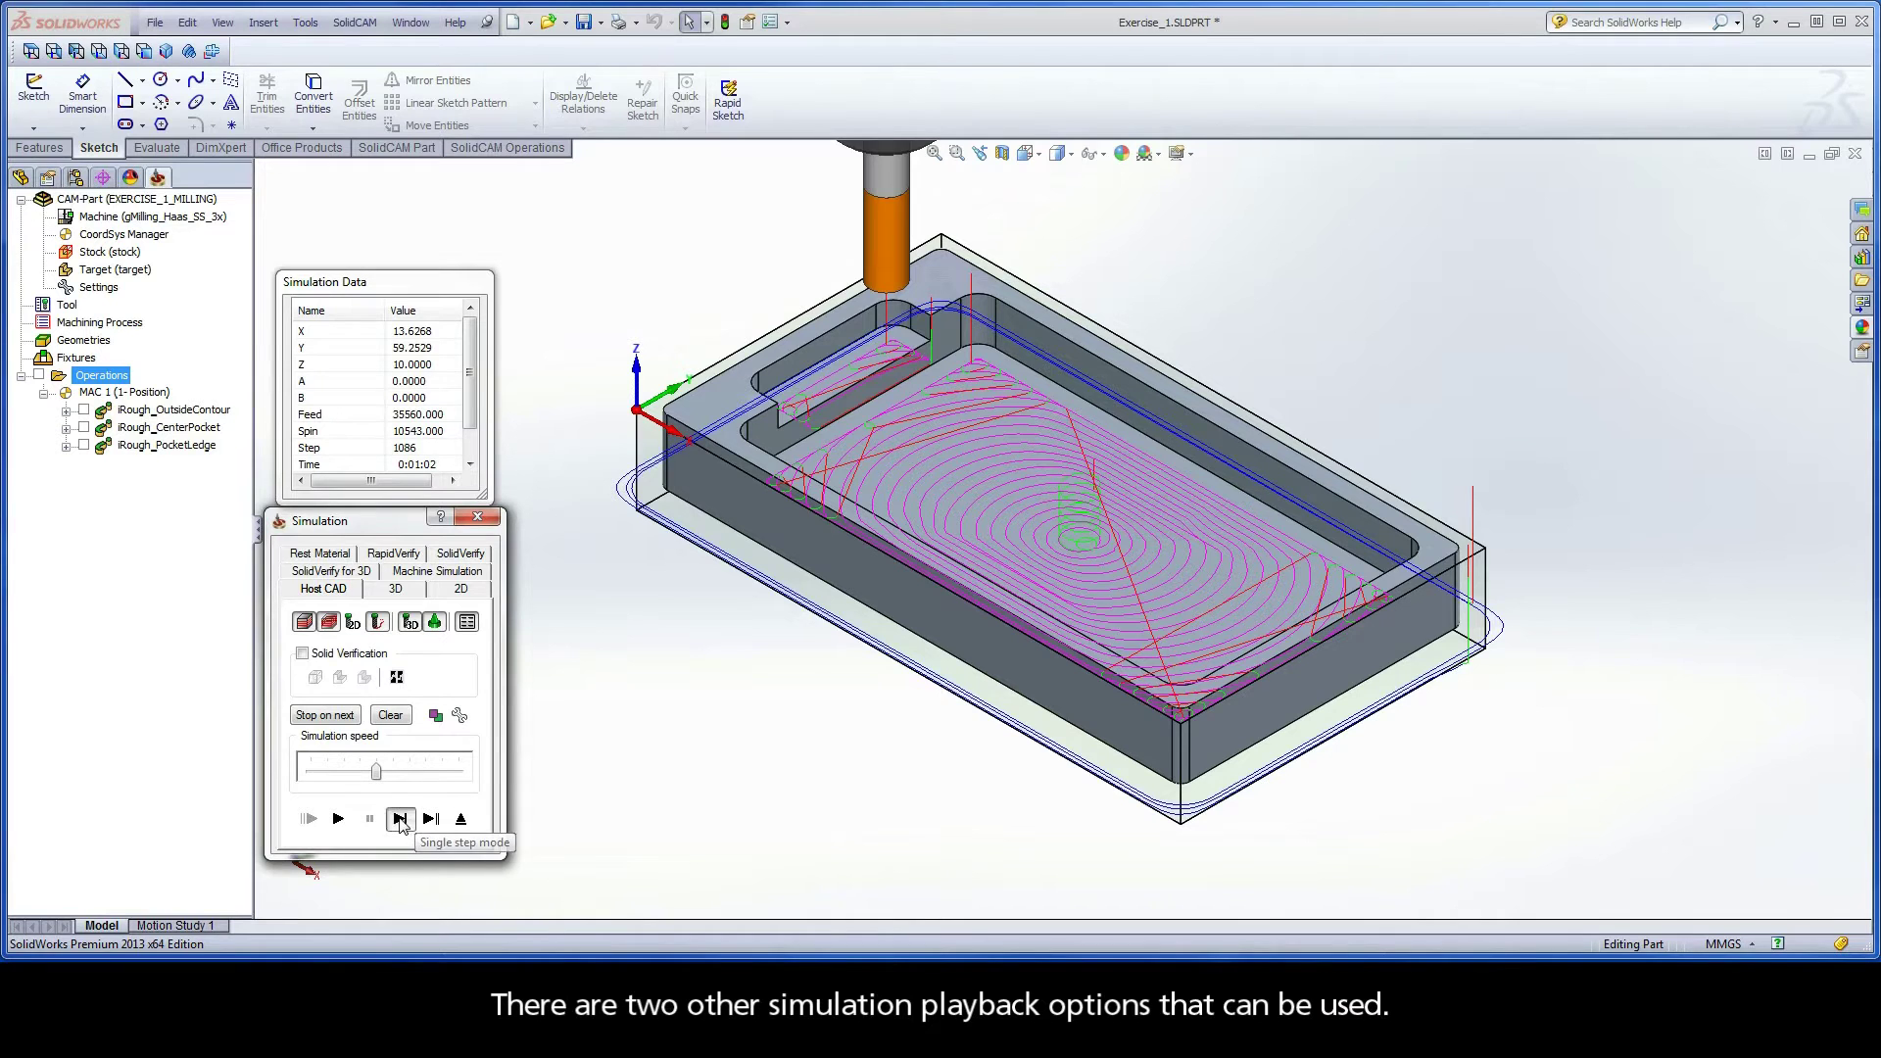
click(400, 819)
click(399, 819)
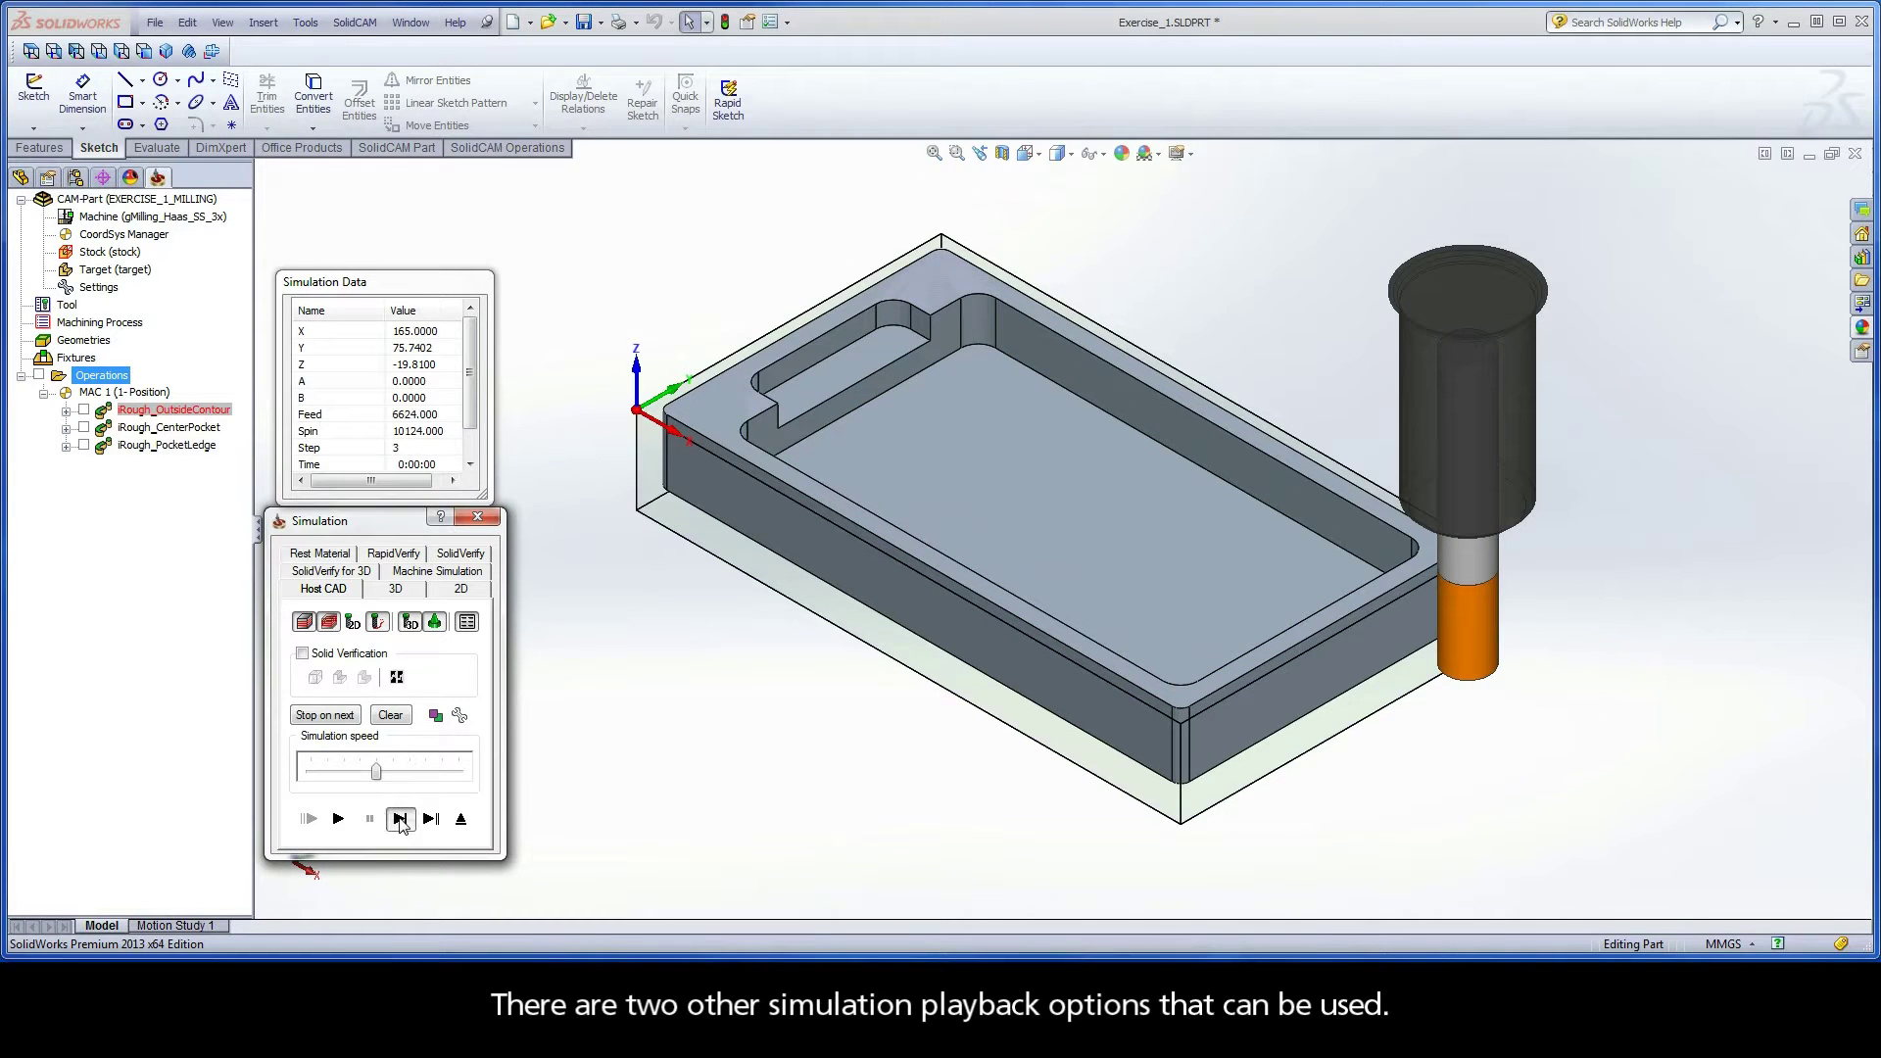
click(400, 819)
click(399, 819)
click(399, 819)
click(398, 819)
click(399, 819)
click(399, 819)
click(399, 819)
click(399, 819)
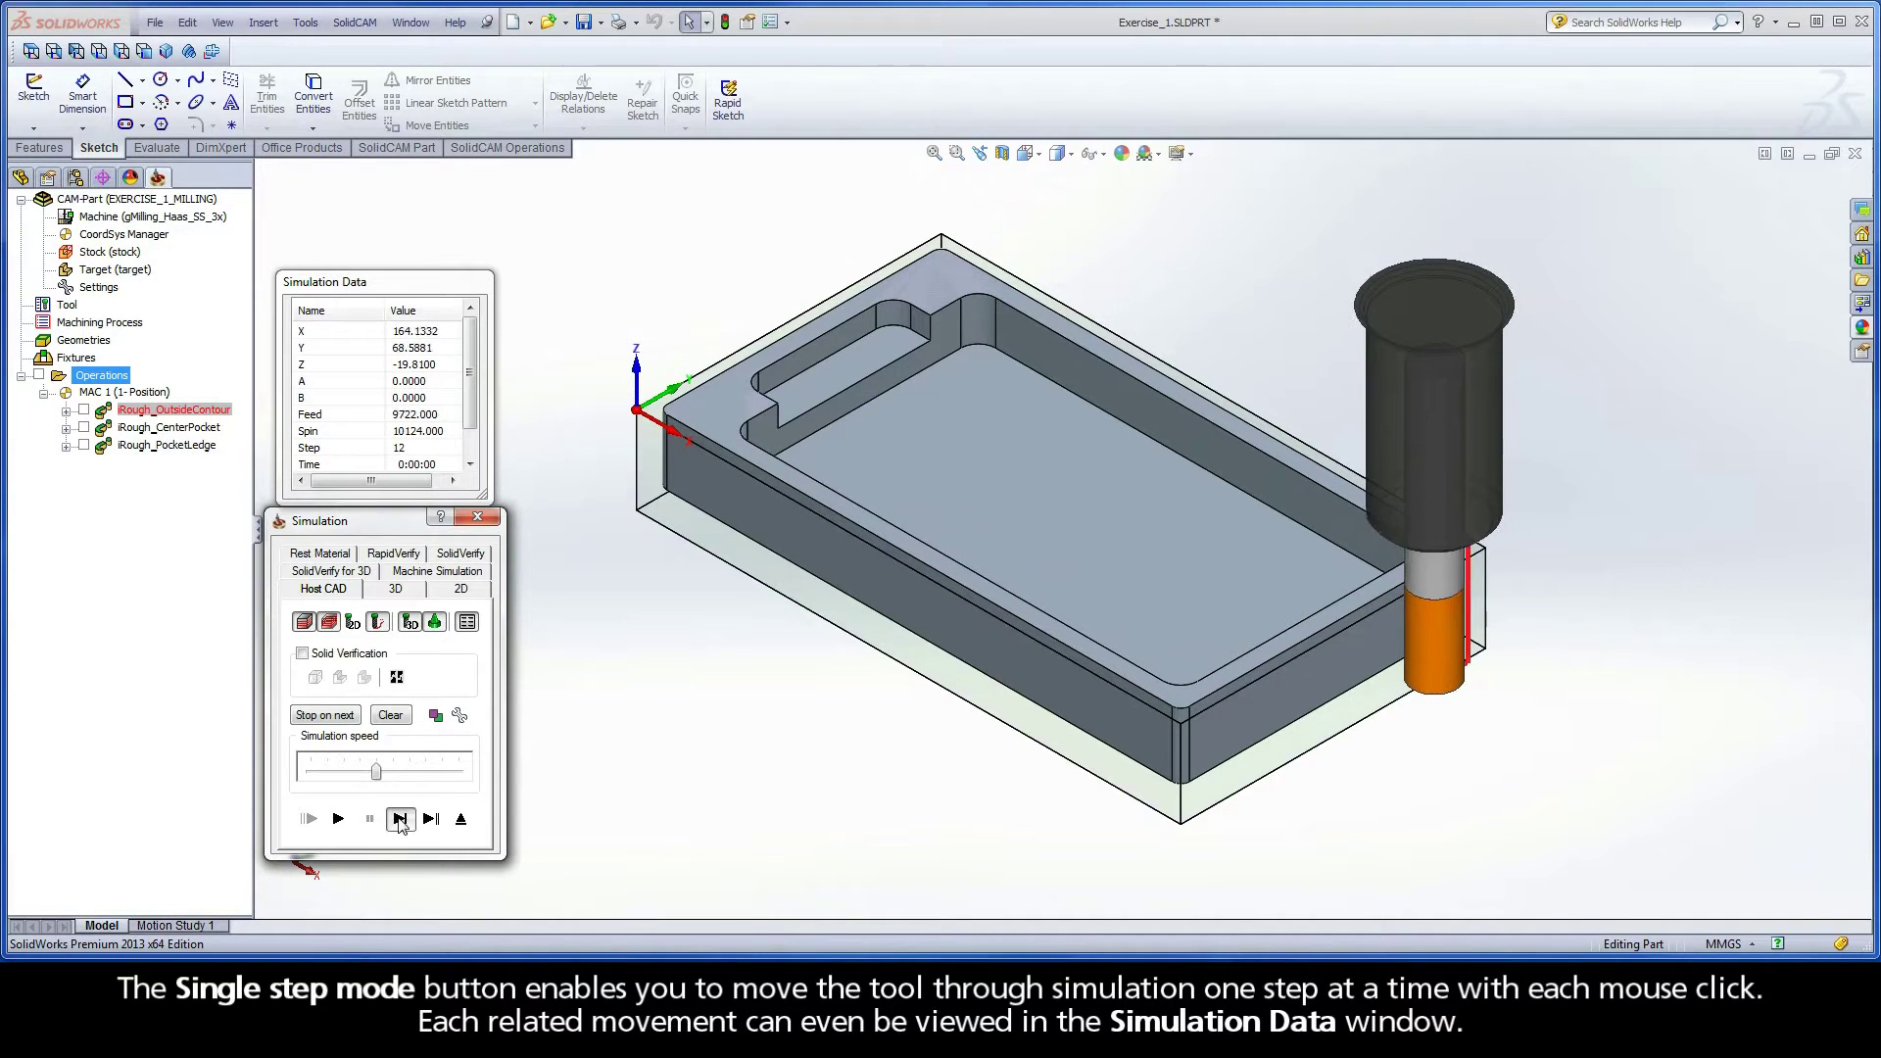
click(399, 819)
click(399, 818)
click(398, 819)
click(399, 819)
click(399, 819)
click(398, 819)
click(399, 818)
click(398, 819)
click(398, 818)
click(399, 818)
click(399, 818)
click(399, 819)
click(399, 819)
click(398, 818)
click(399, 819)
click(398, 819)
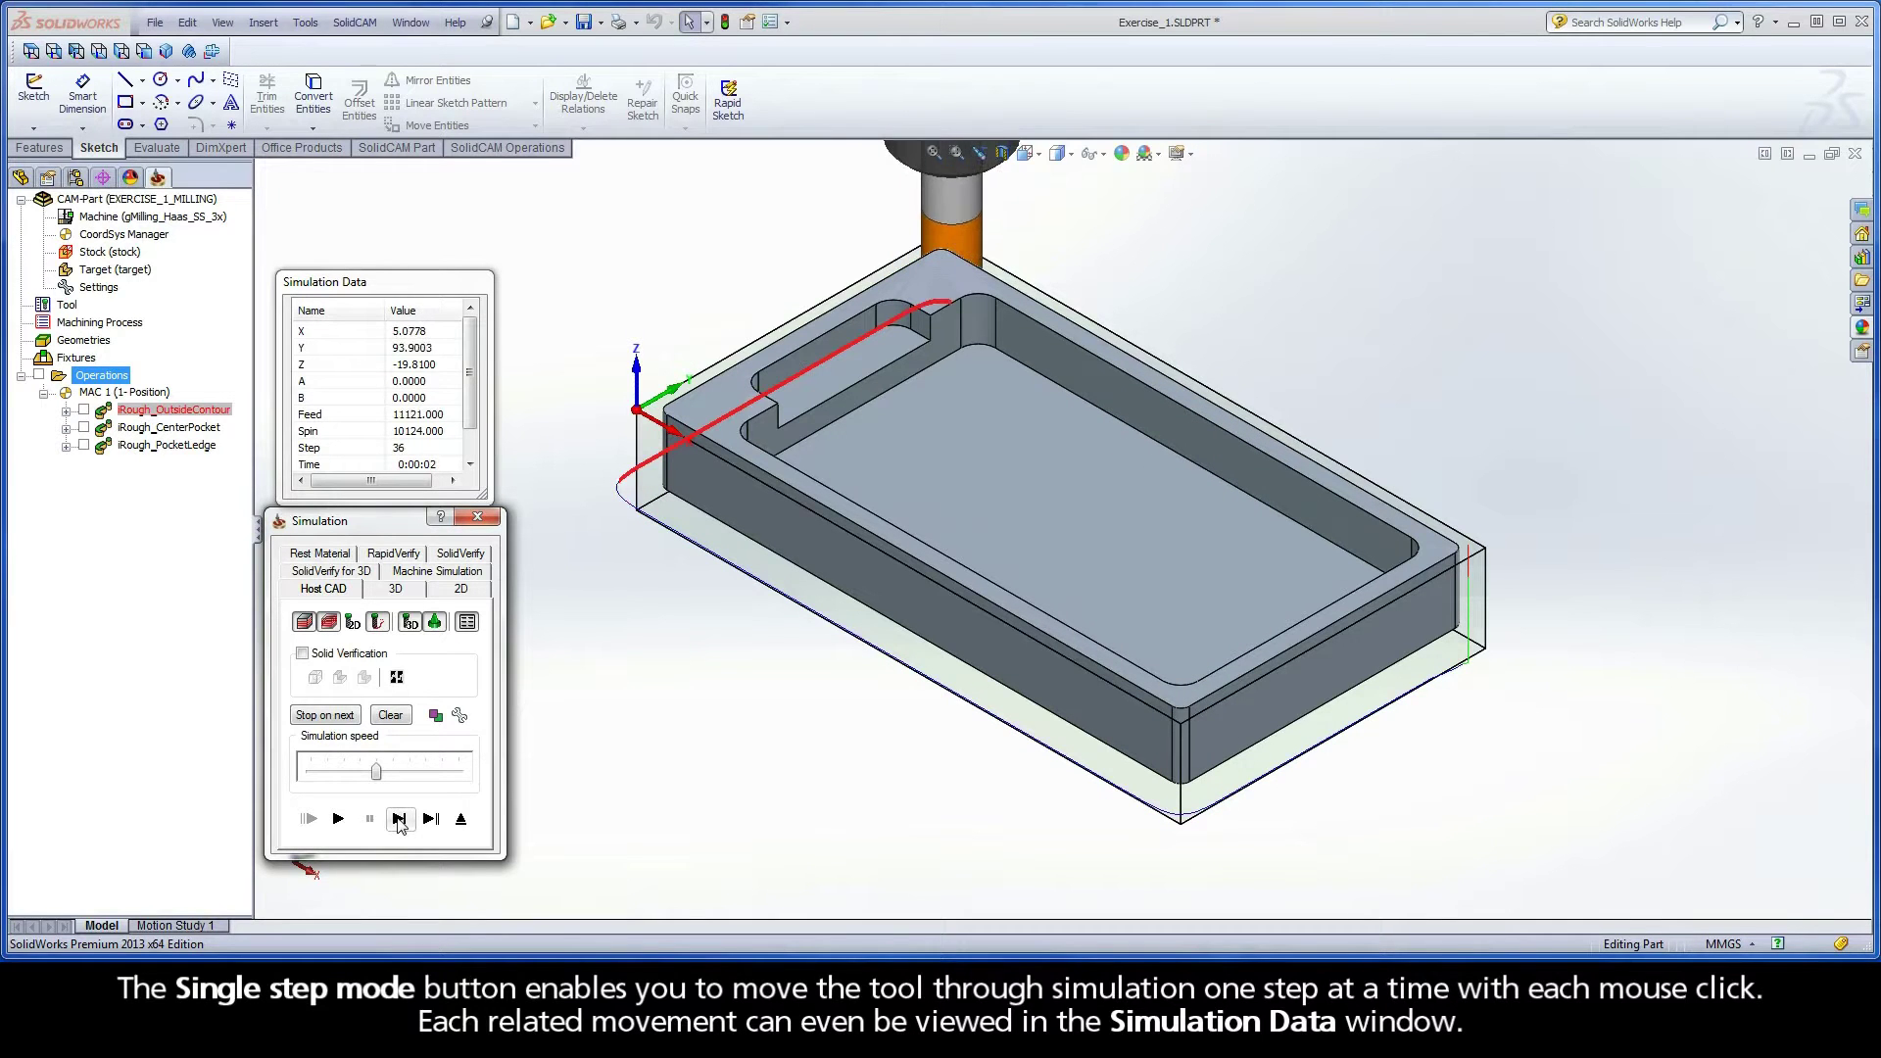
click(399, 819)
click(399, 819)
click(399, 819)
click(399, 819)
click(399, 819)
click(399, 819)
click(399, 819)
click(399, 819)
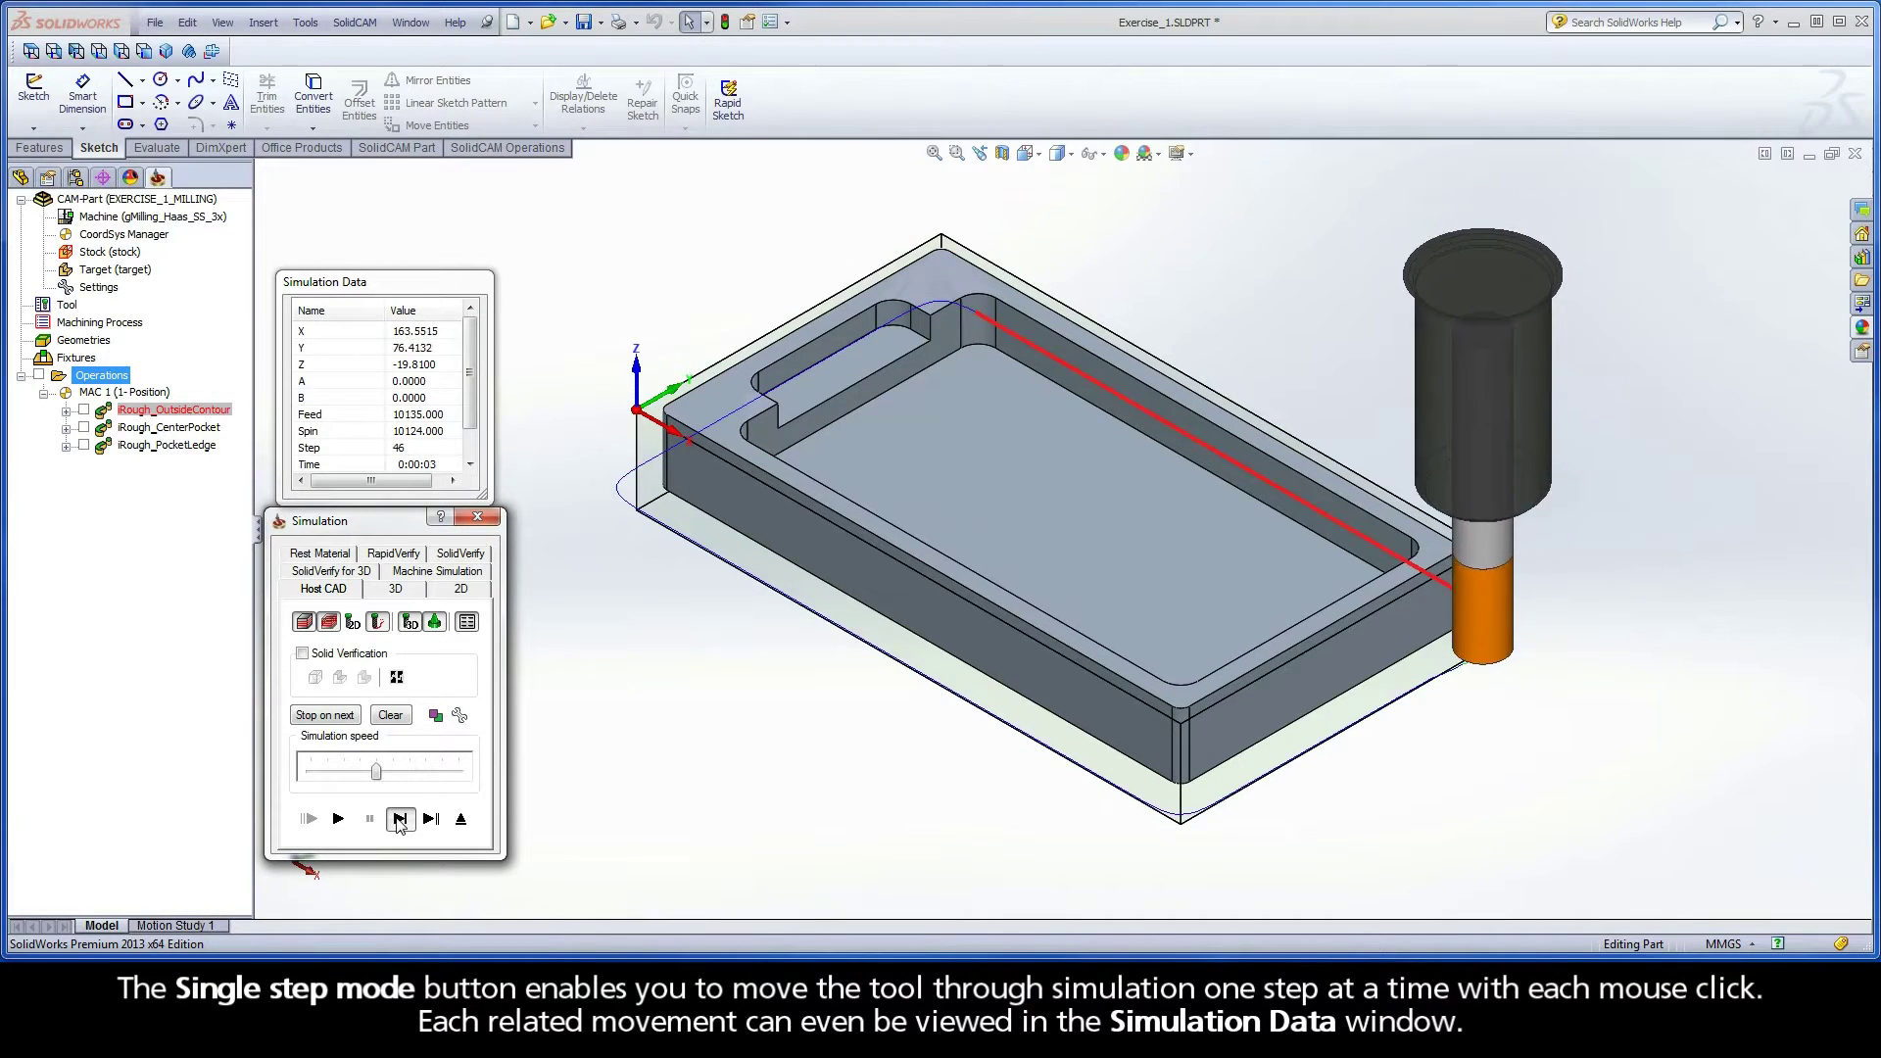
click(398, 819)
click(399, 819)
click(398, 818)
click(399, 819)
click(398, 819)
click(399, 819)
click(399, 819)
click(400, 818)
click(400, 819)
click(400, 819)
click(400, 819)
click(399, 819)
click(399, 819)
click(400, 819)
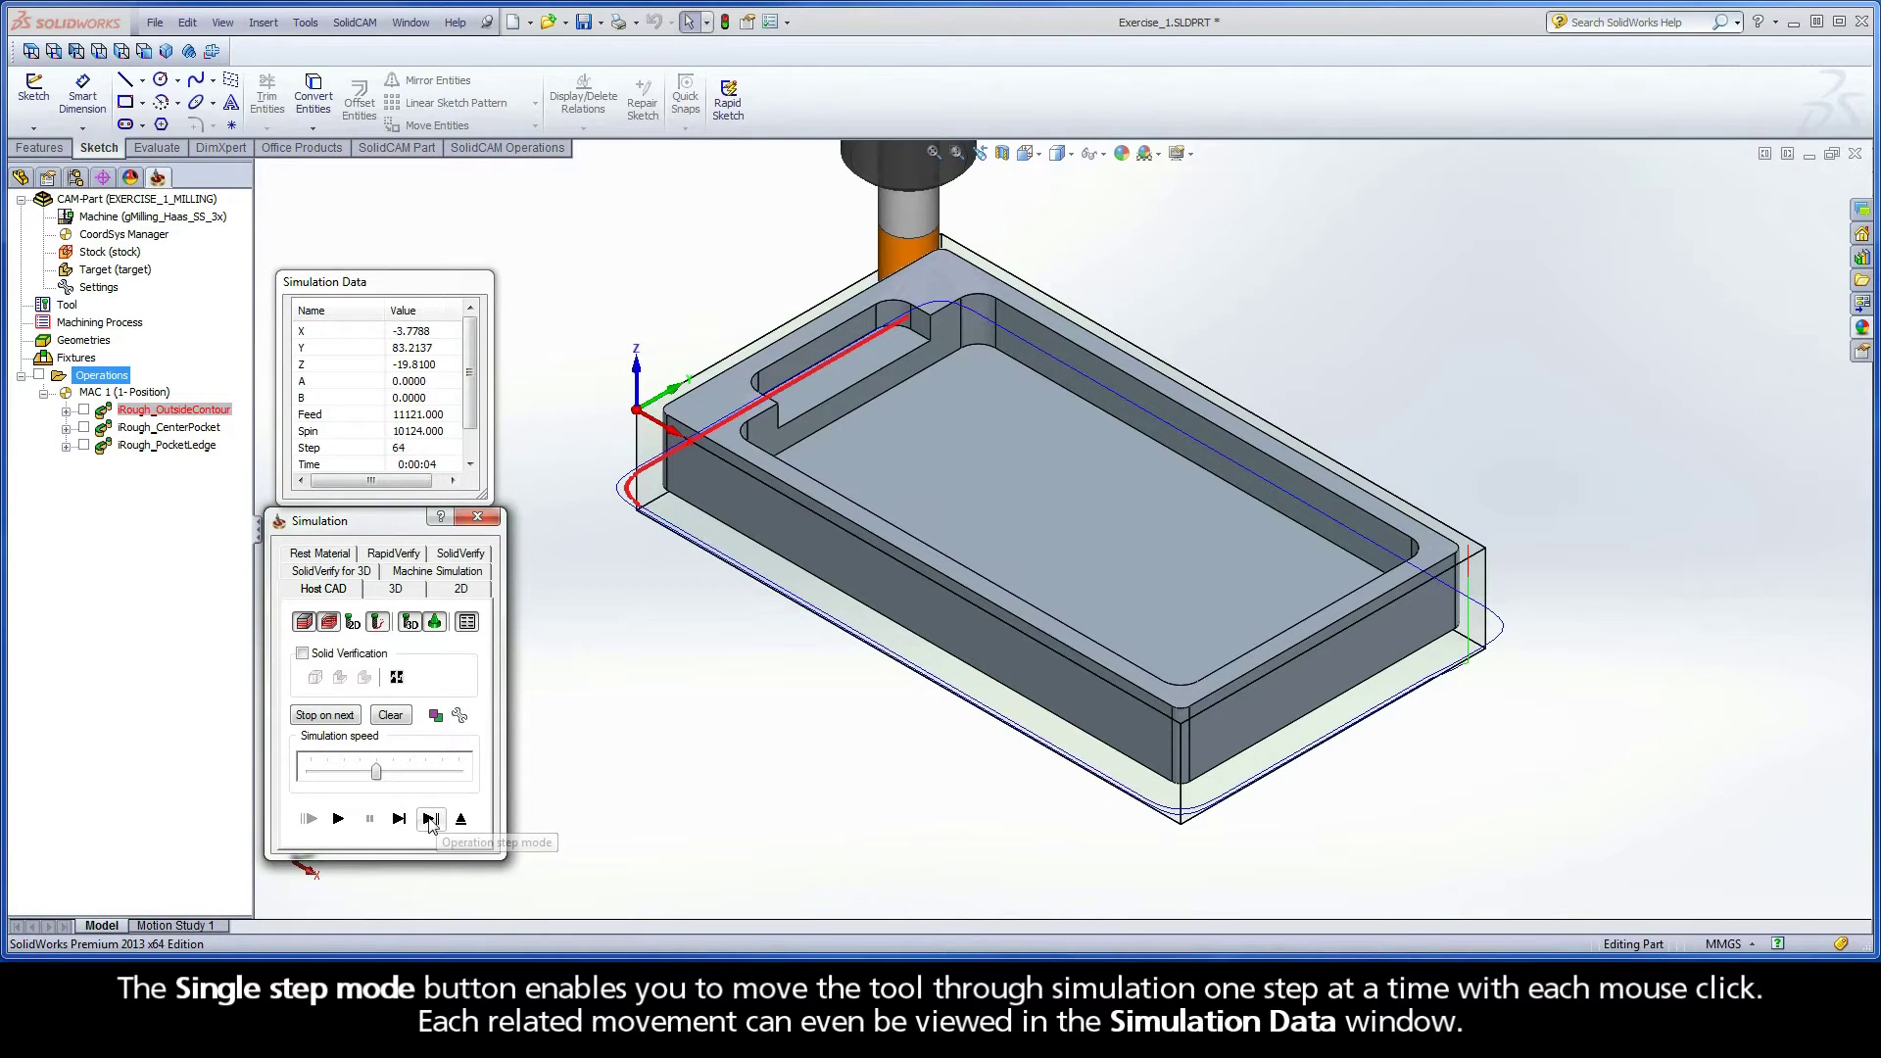
Step: Play the remaining tool path in operation step mode, and rerun the simulation with Solid Verification enabled
click(431, 819)
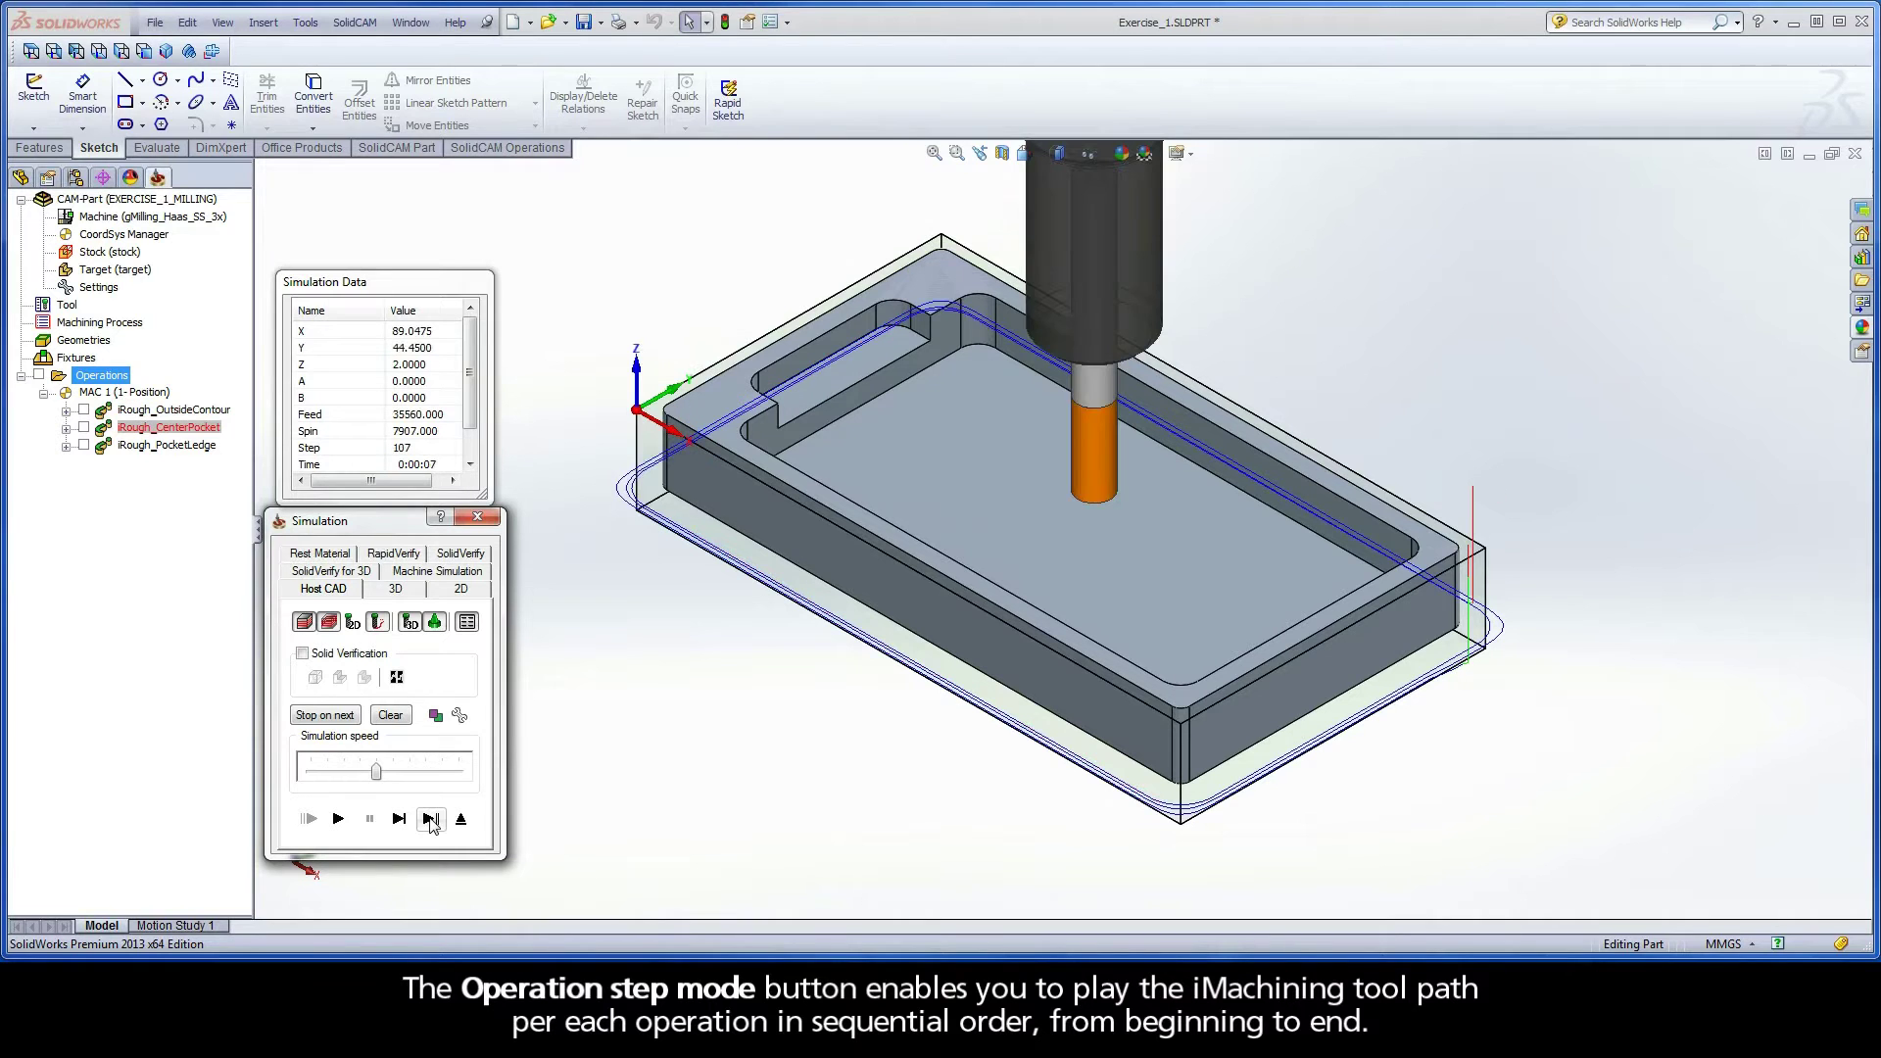
click(431, 819)
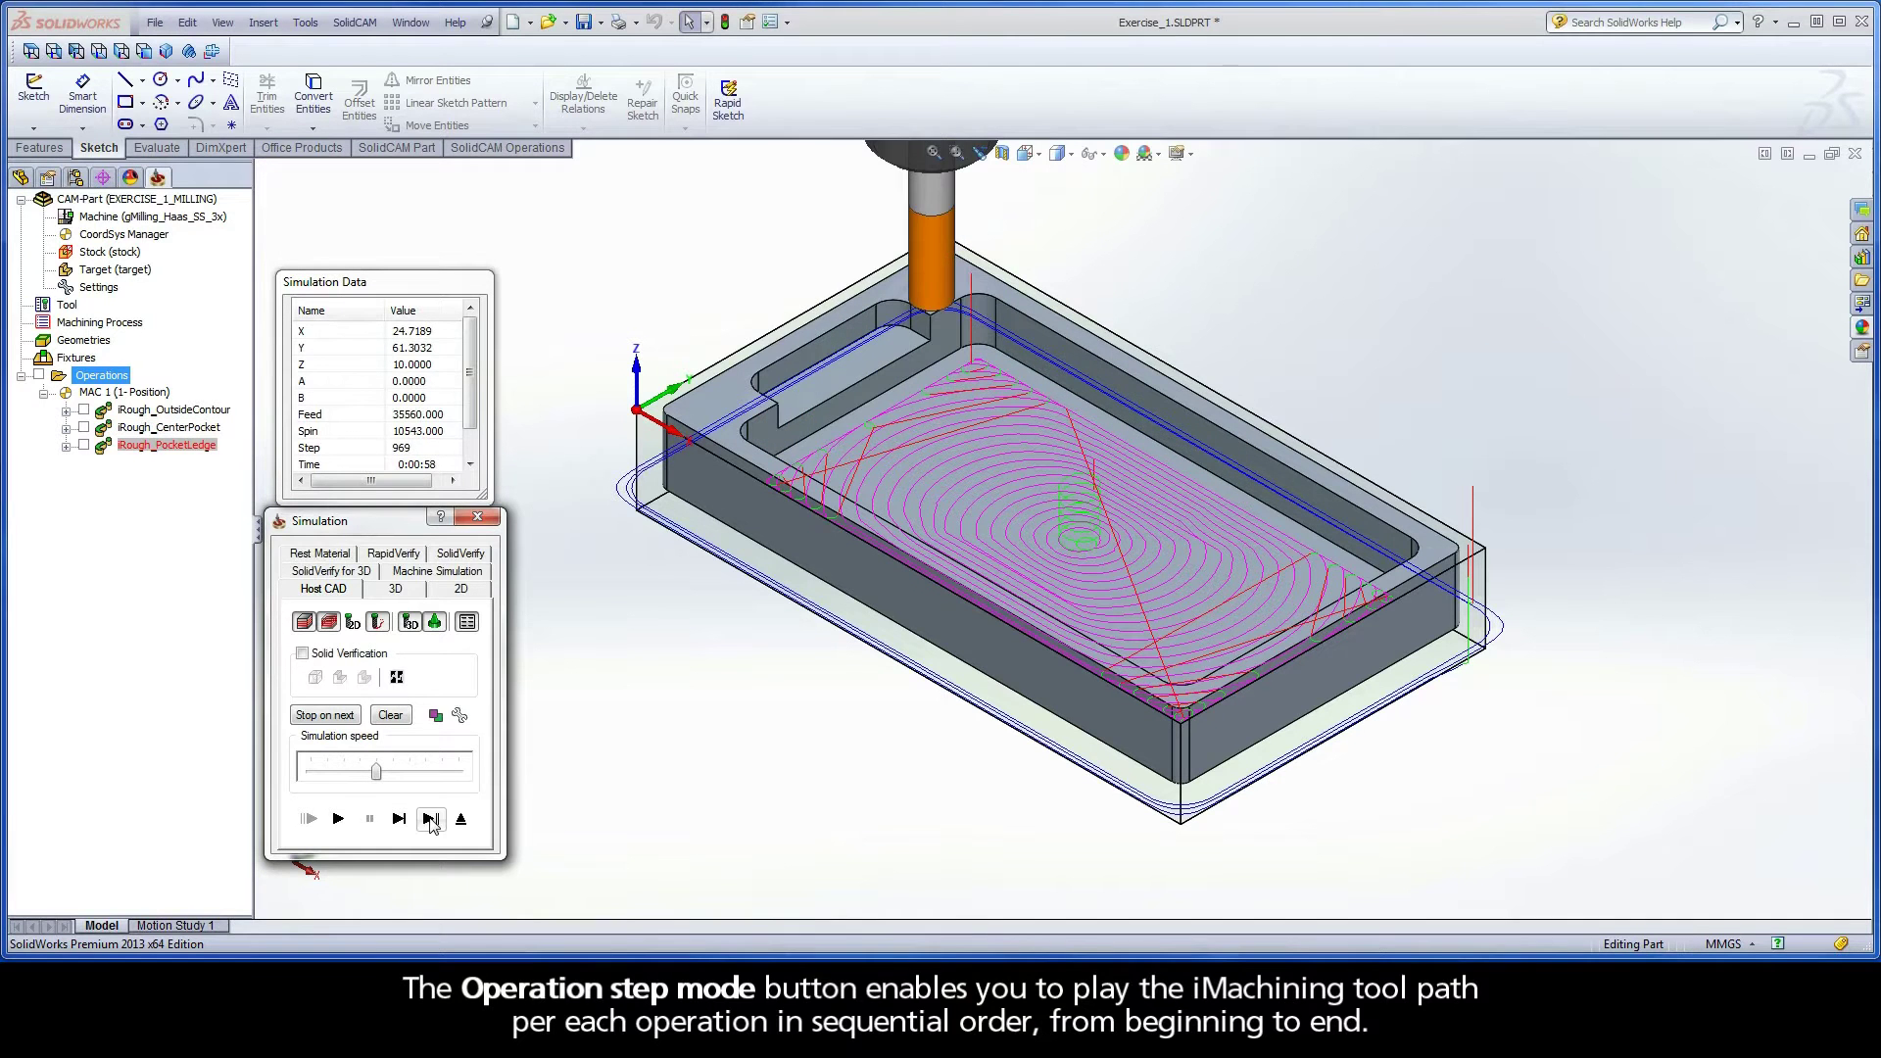
click(302, 653)
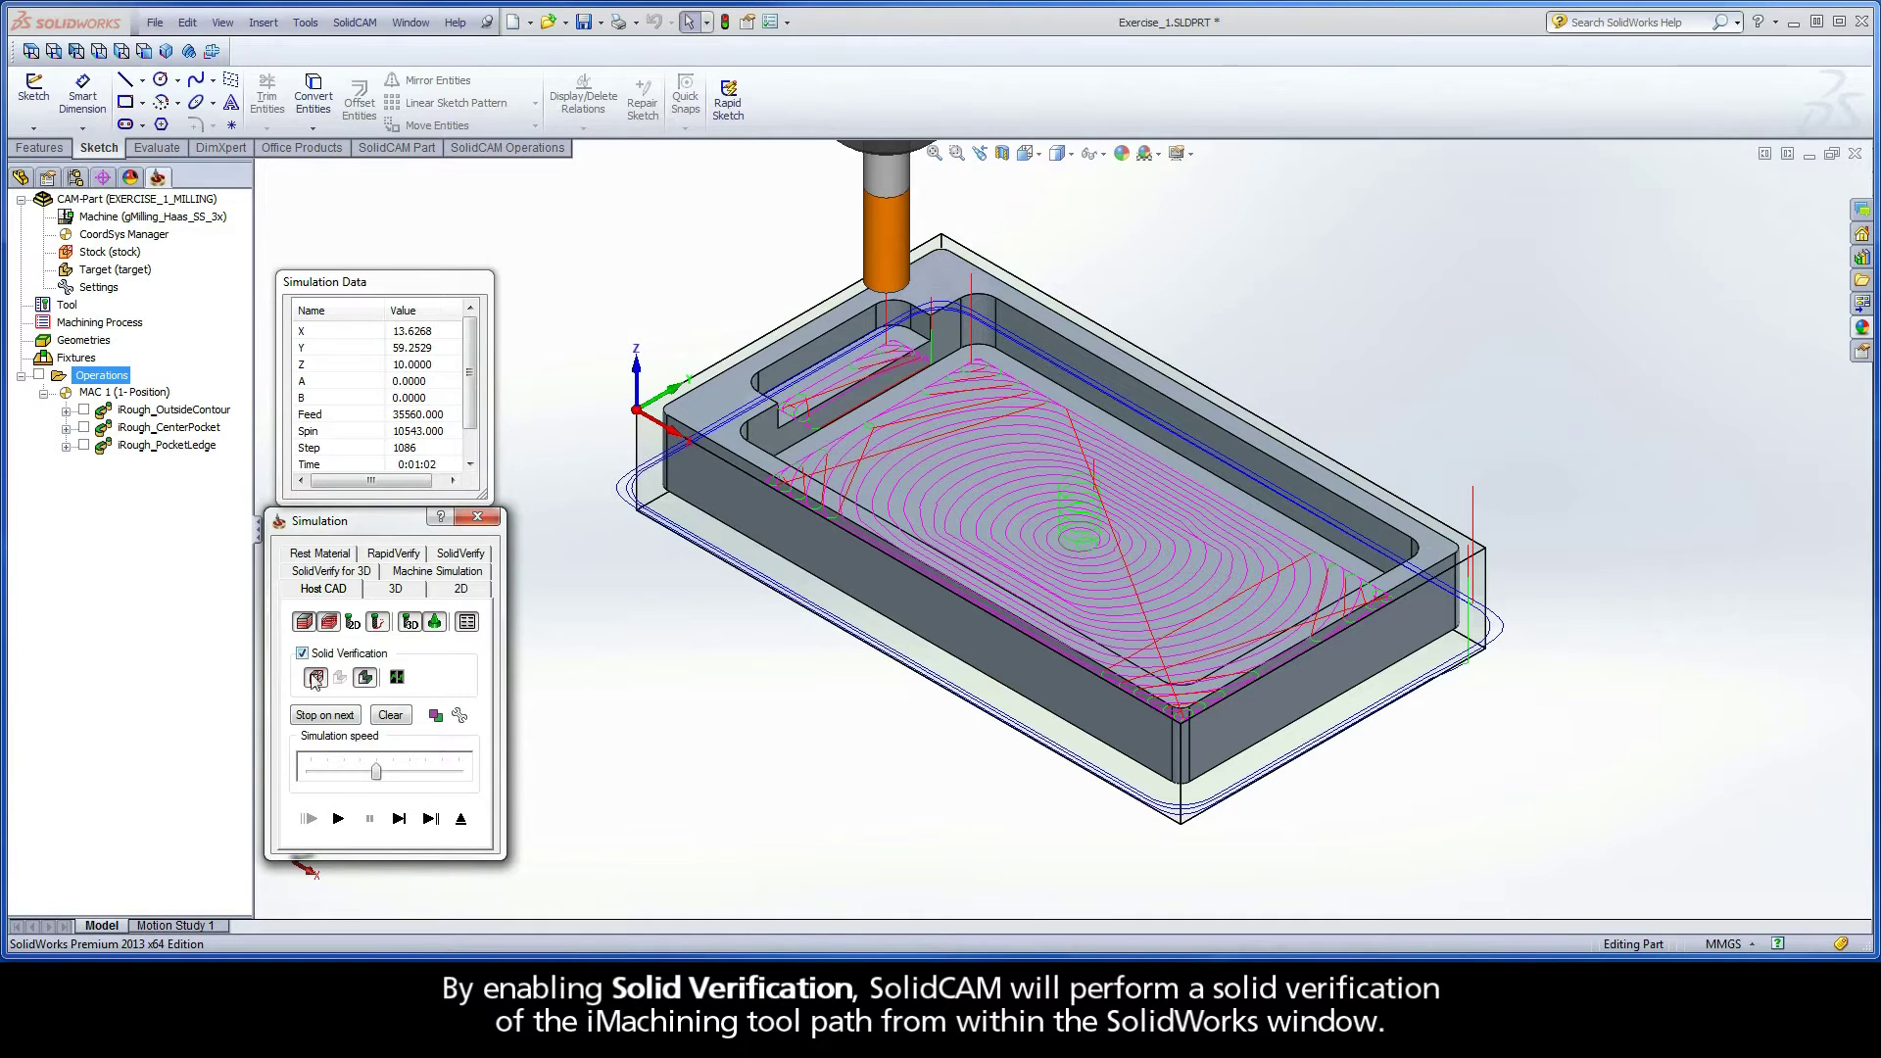
click(338, 820)
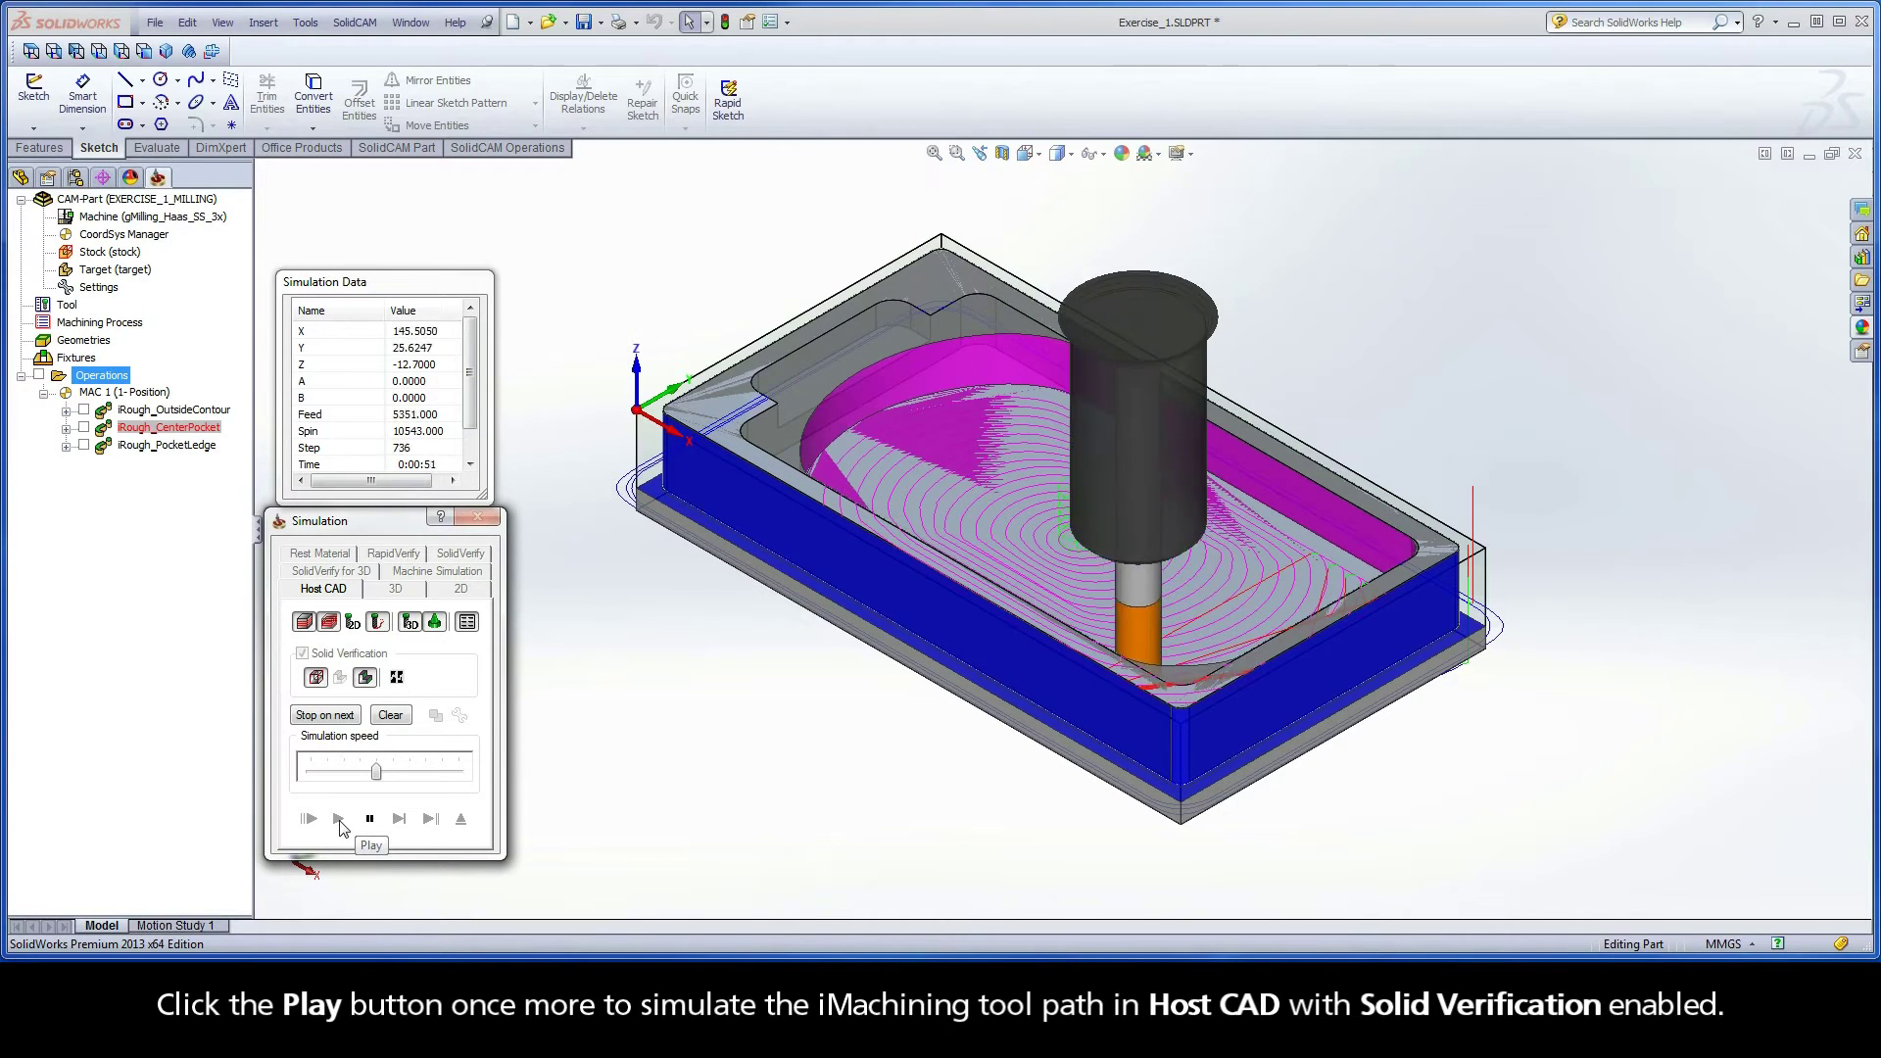
Step: Examine the T2 color in Simulation Colors and the Host CAD simulation settings, accepting both without changes
click(436, 716)
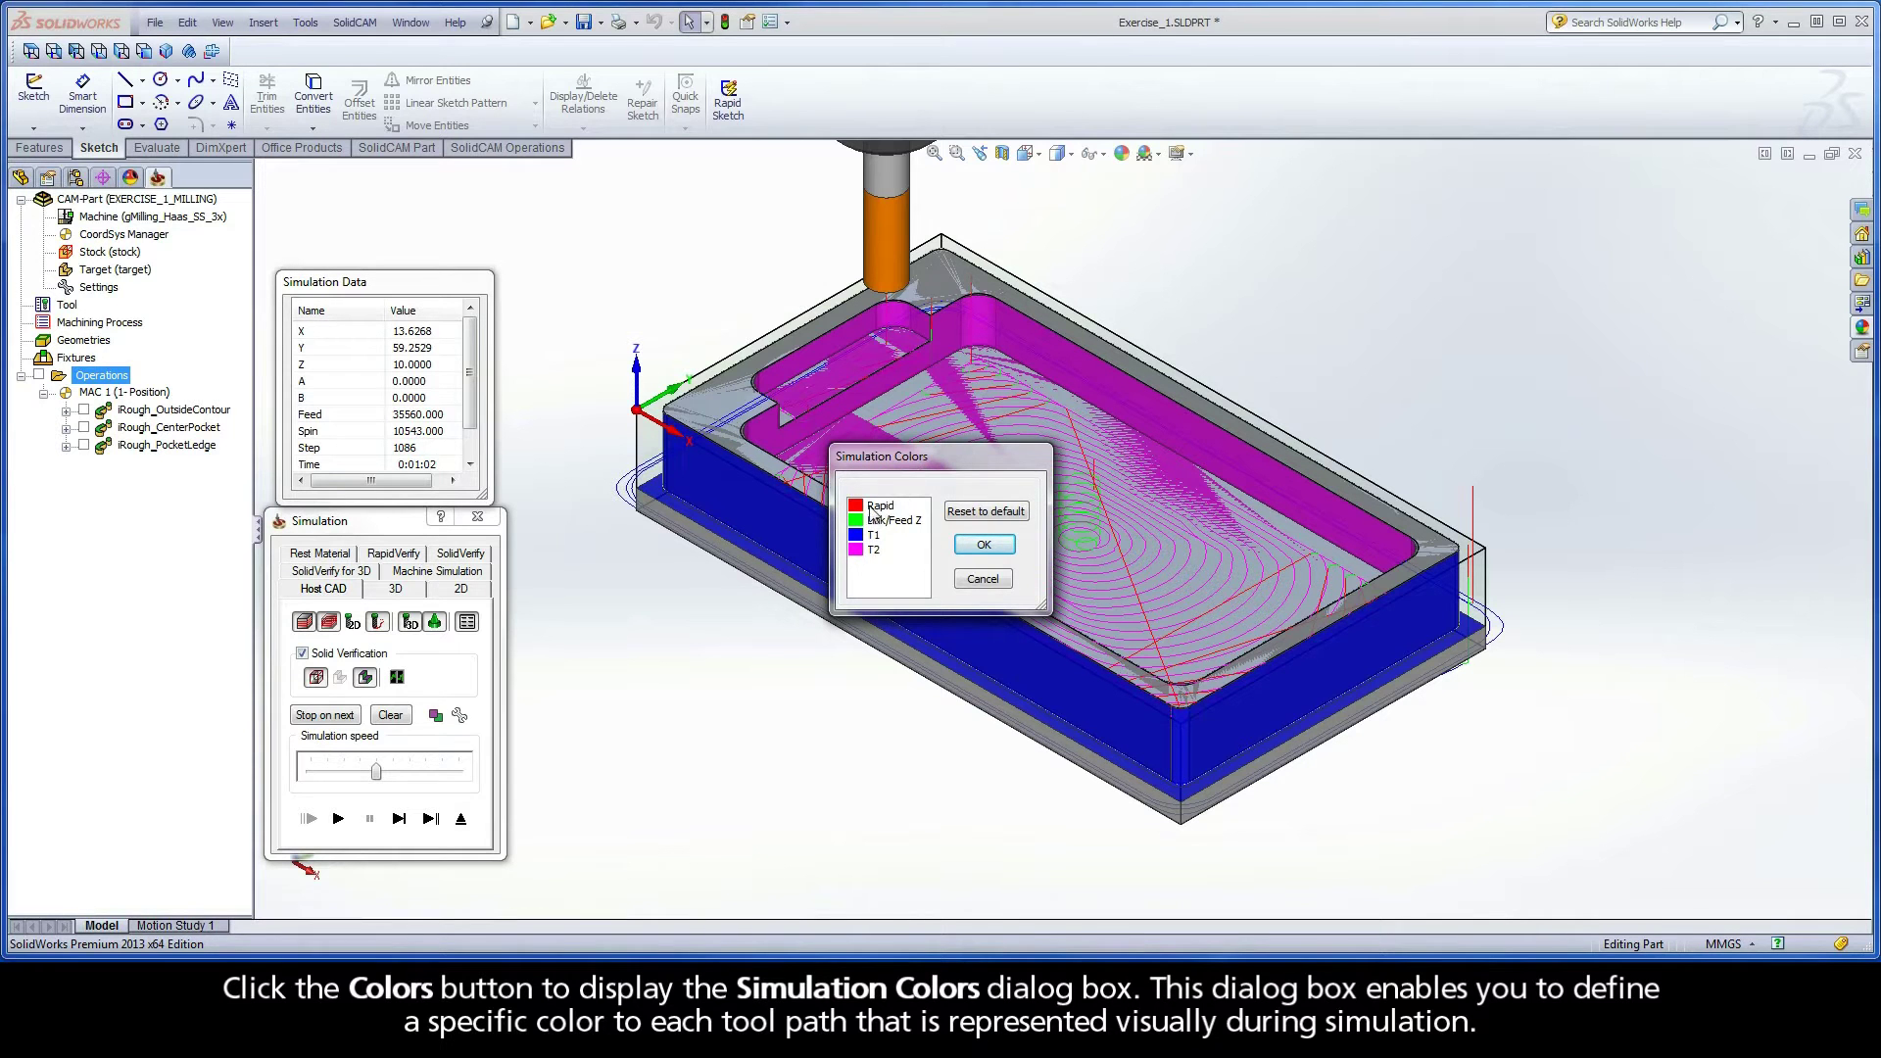
double_click(864, 554)
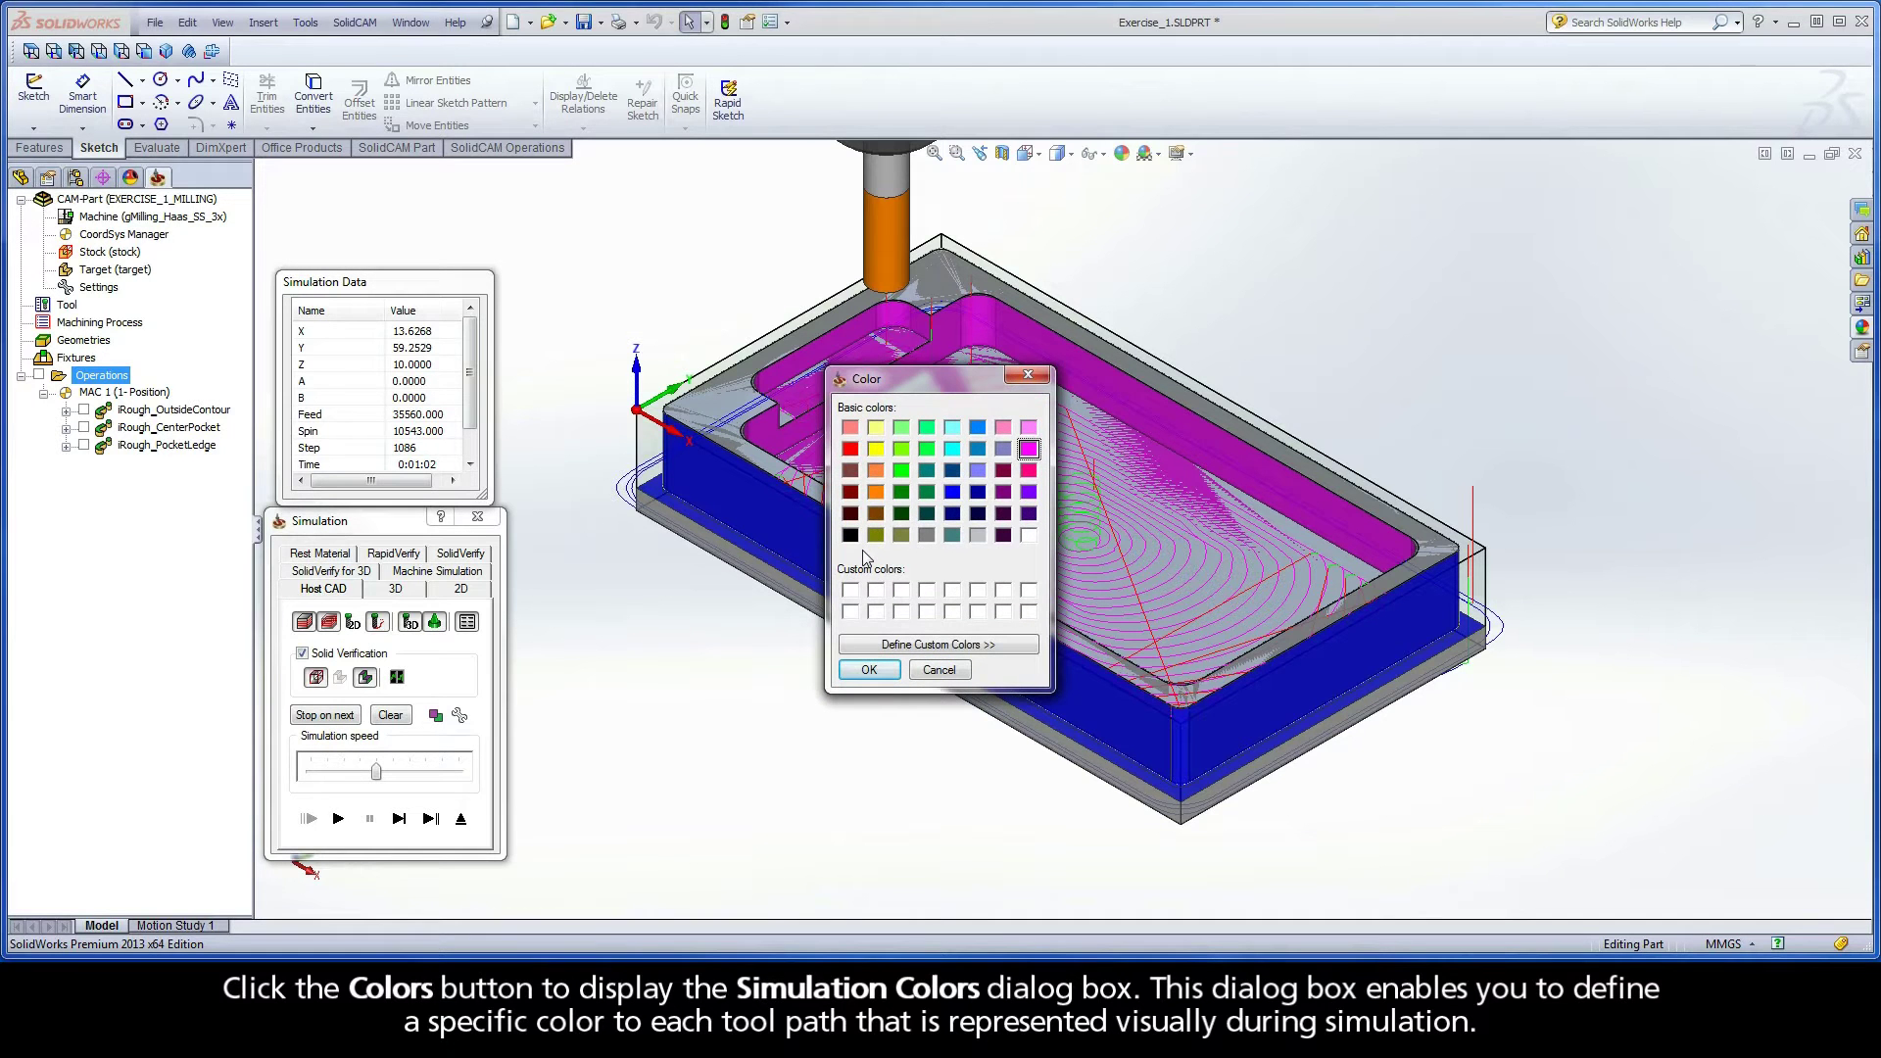
click(868, 670)
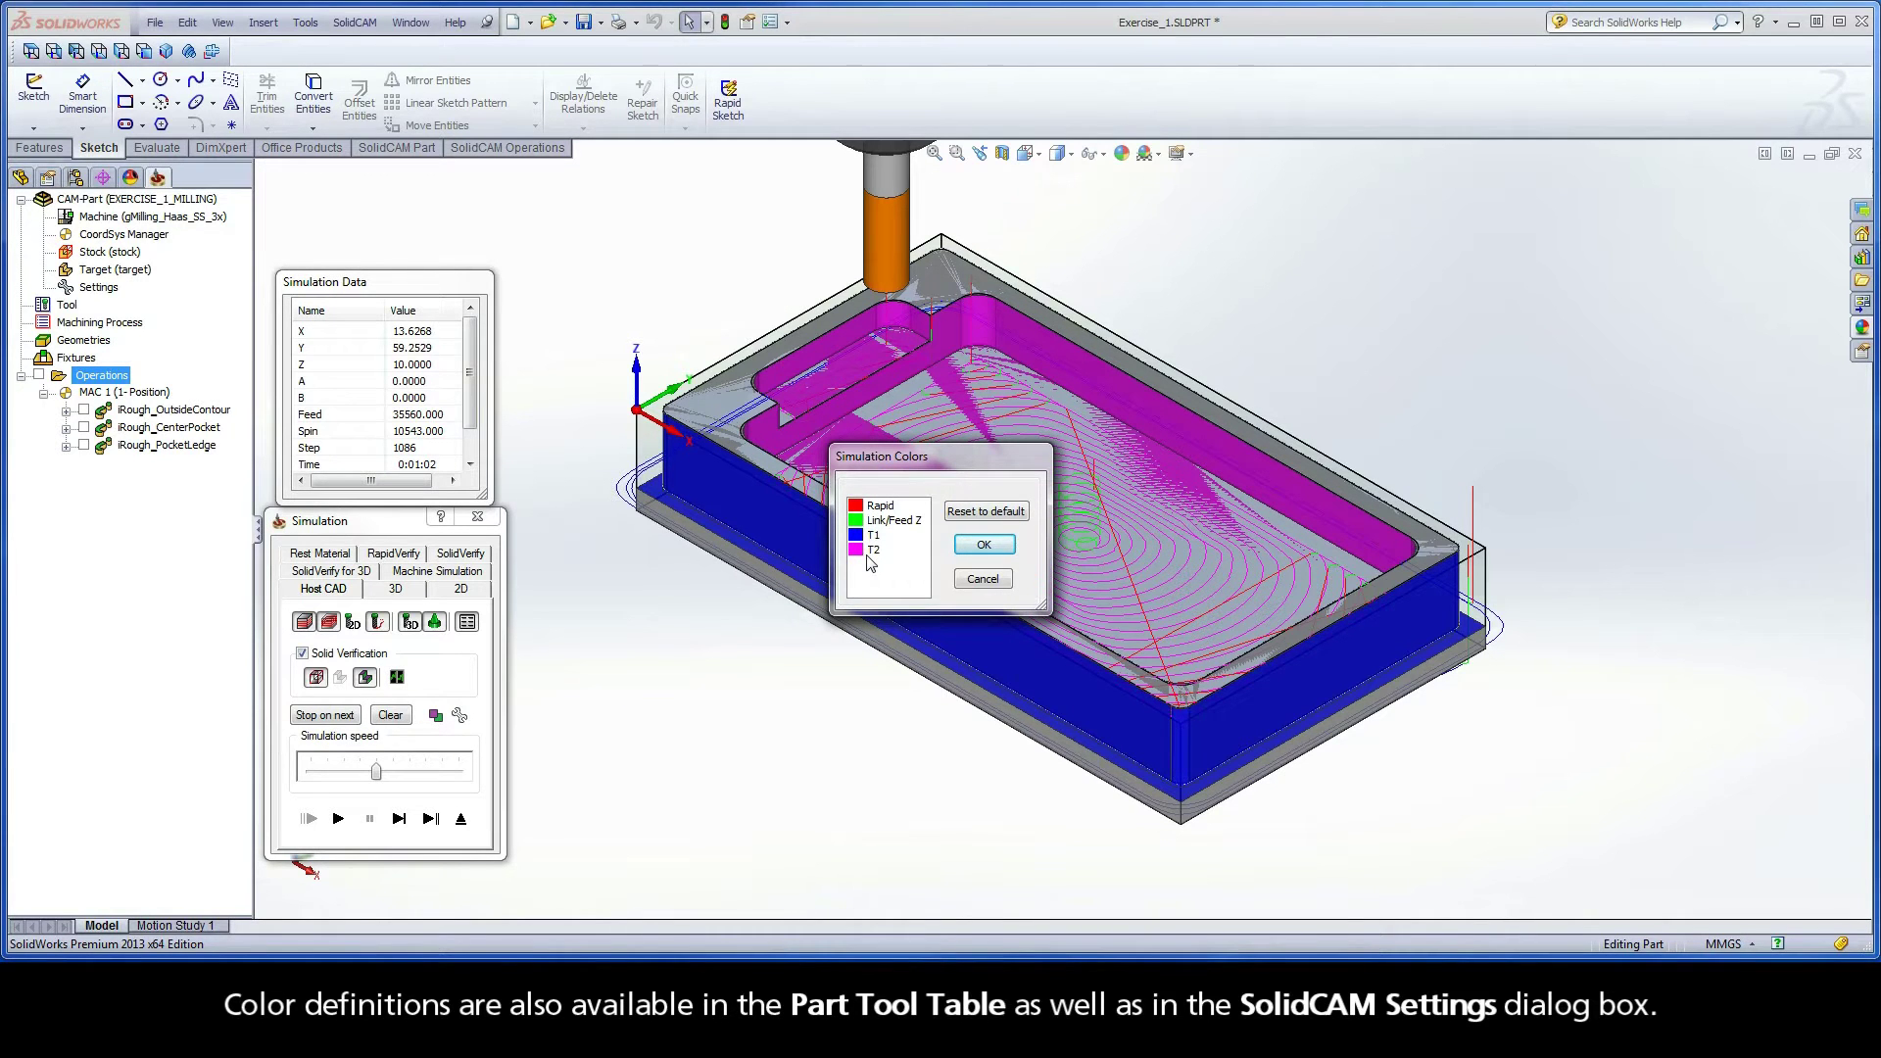
click(983, 546)
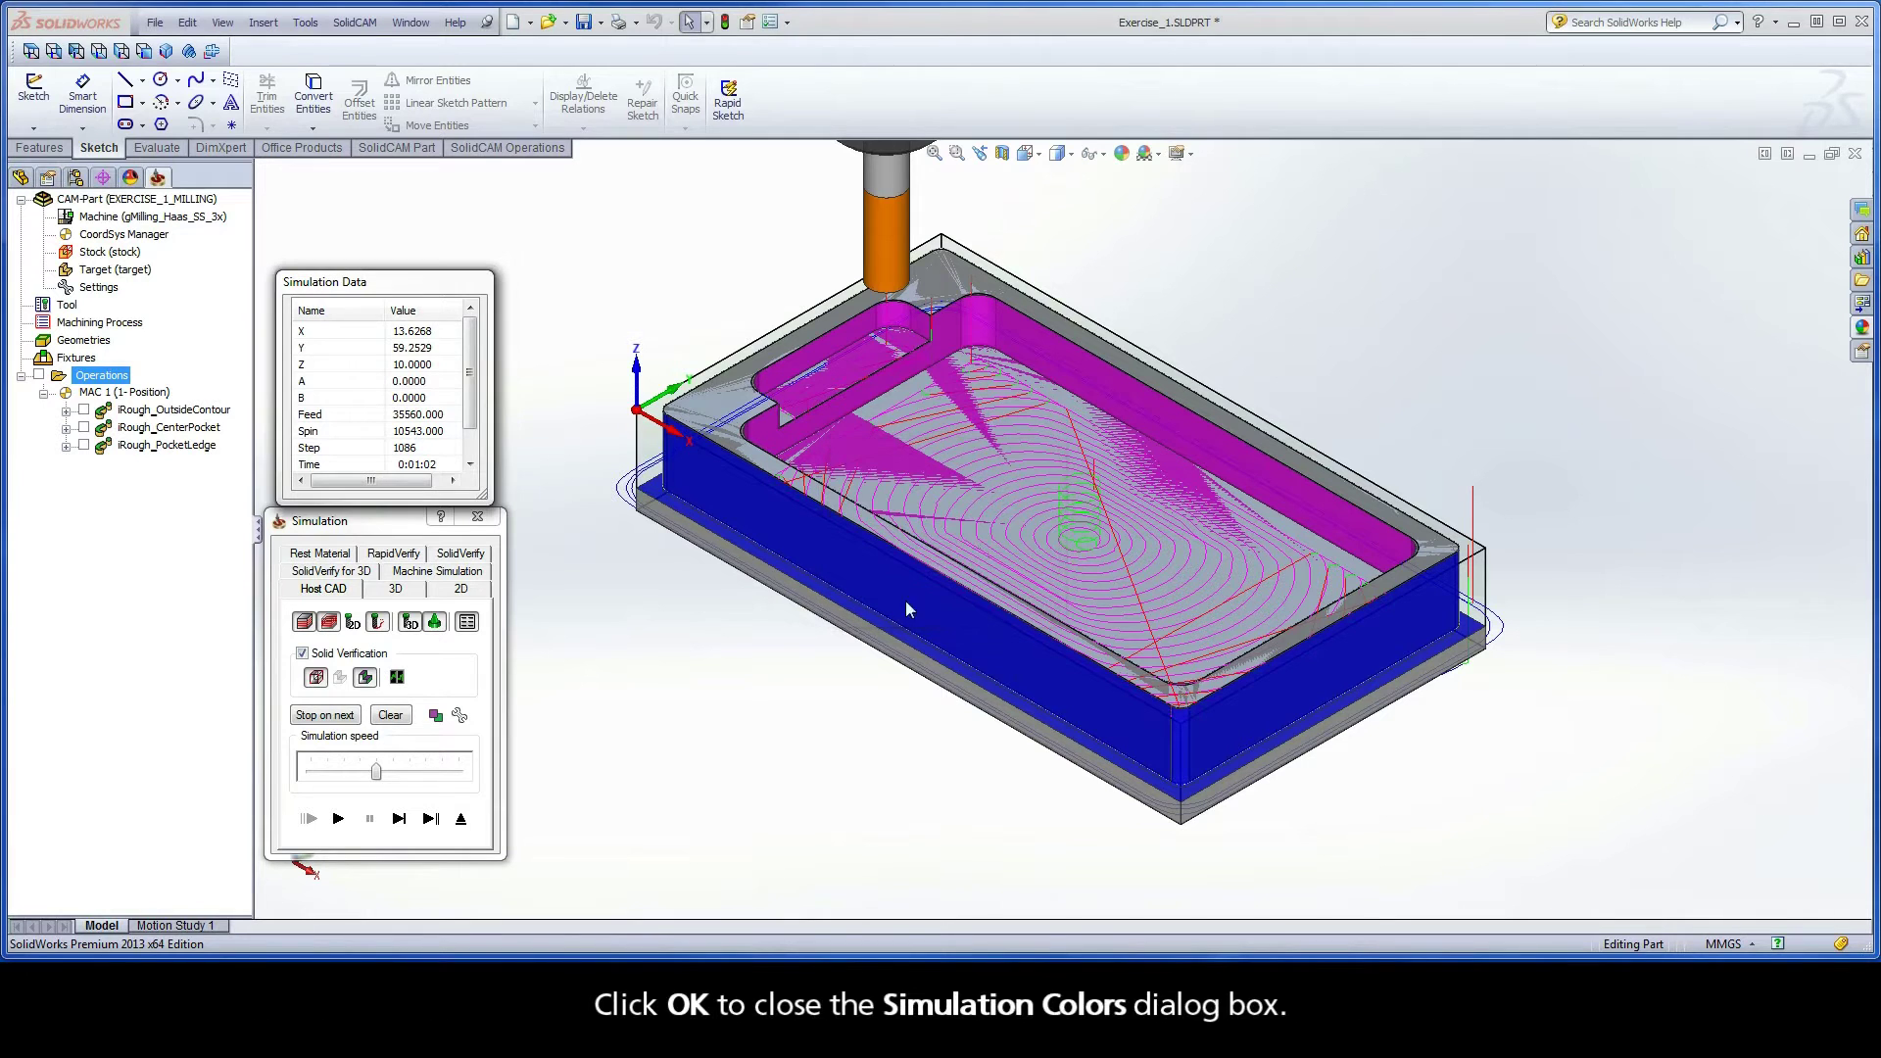
click(460, 718)
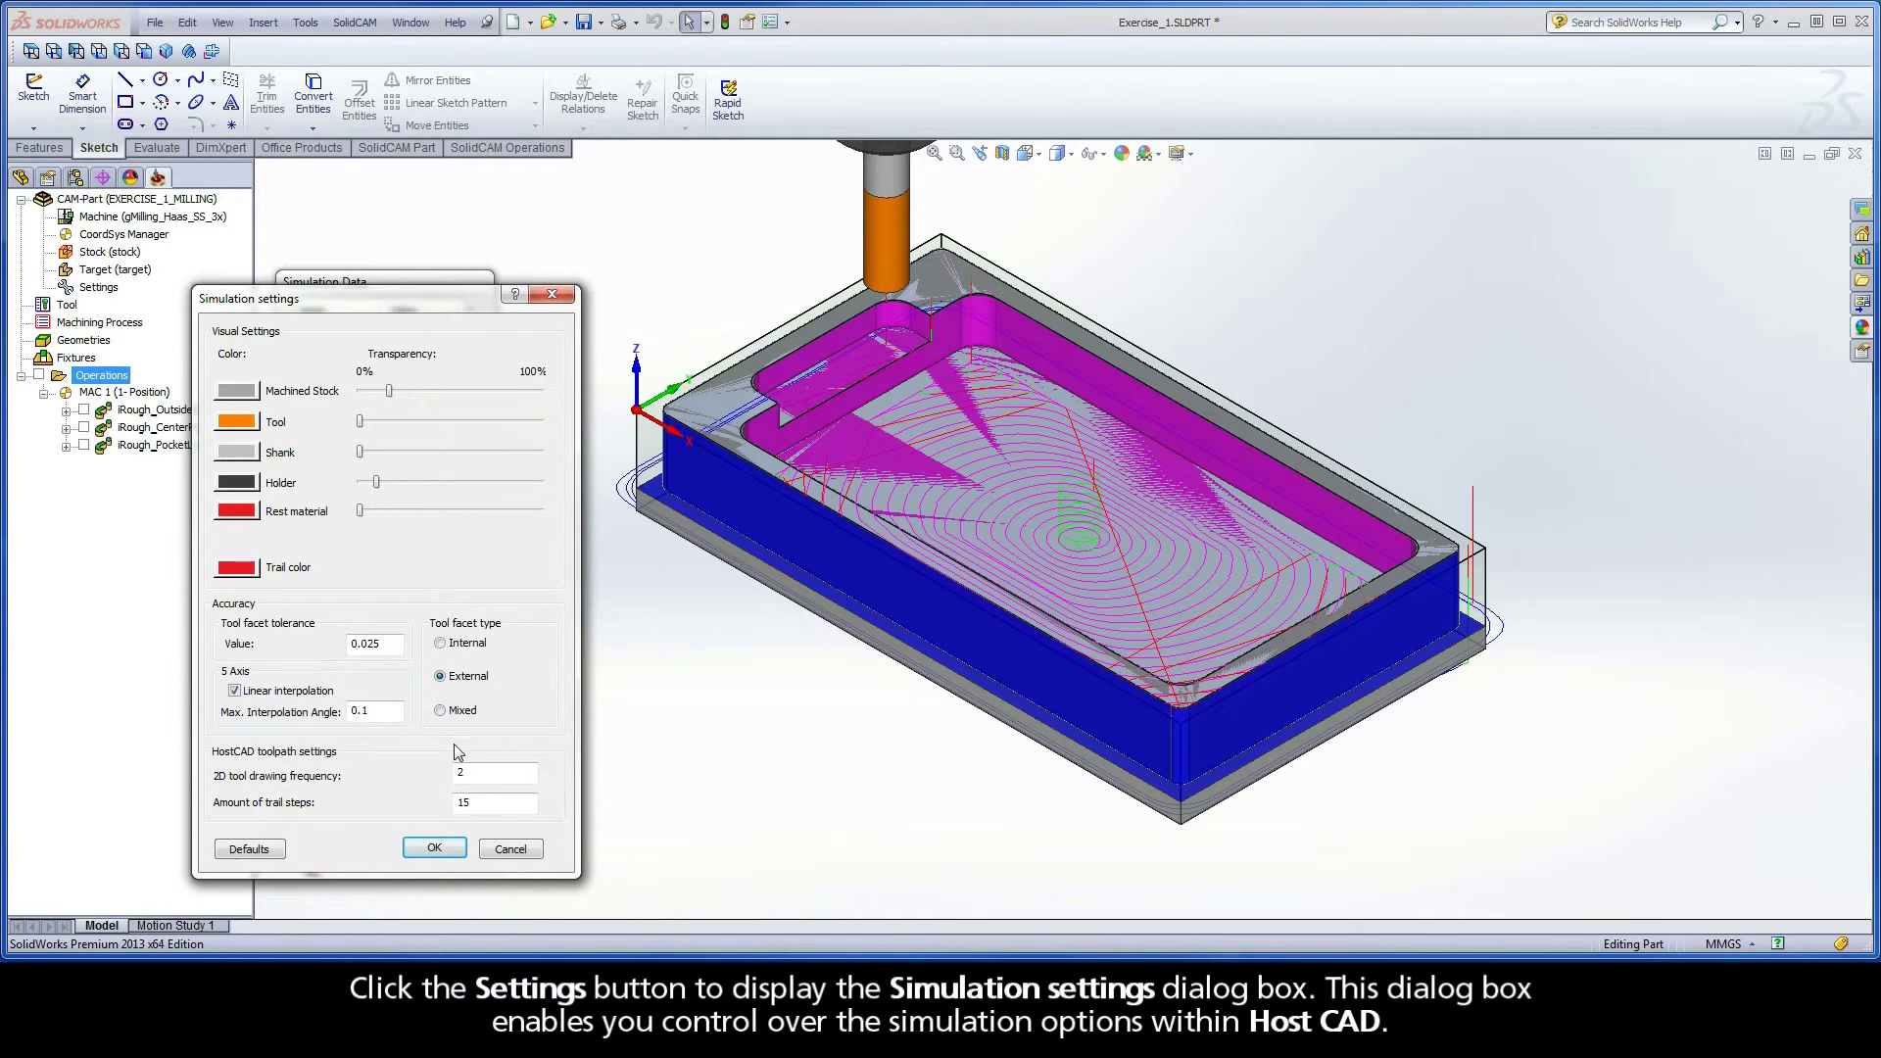
click(434, 849)
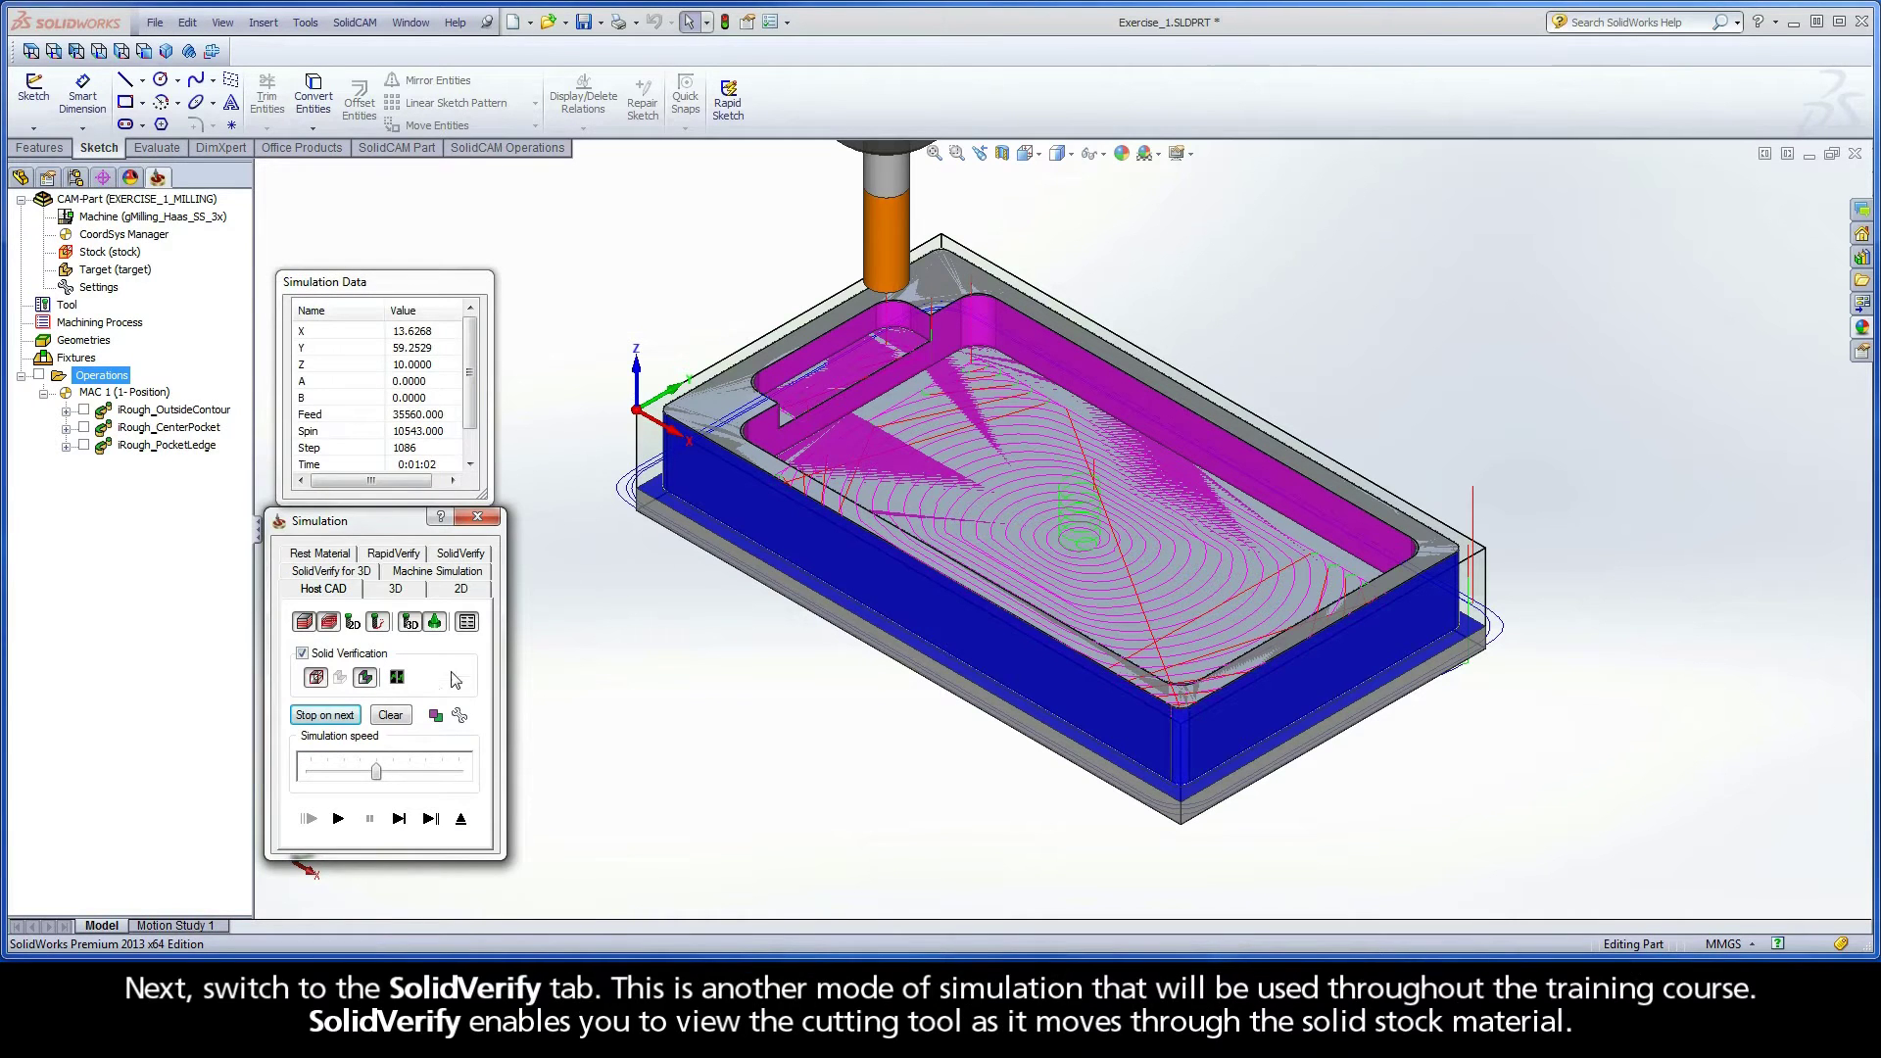
Step: Run the simulation of all operations in SolidVerify mode at reduced speed
click(461, 555)
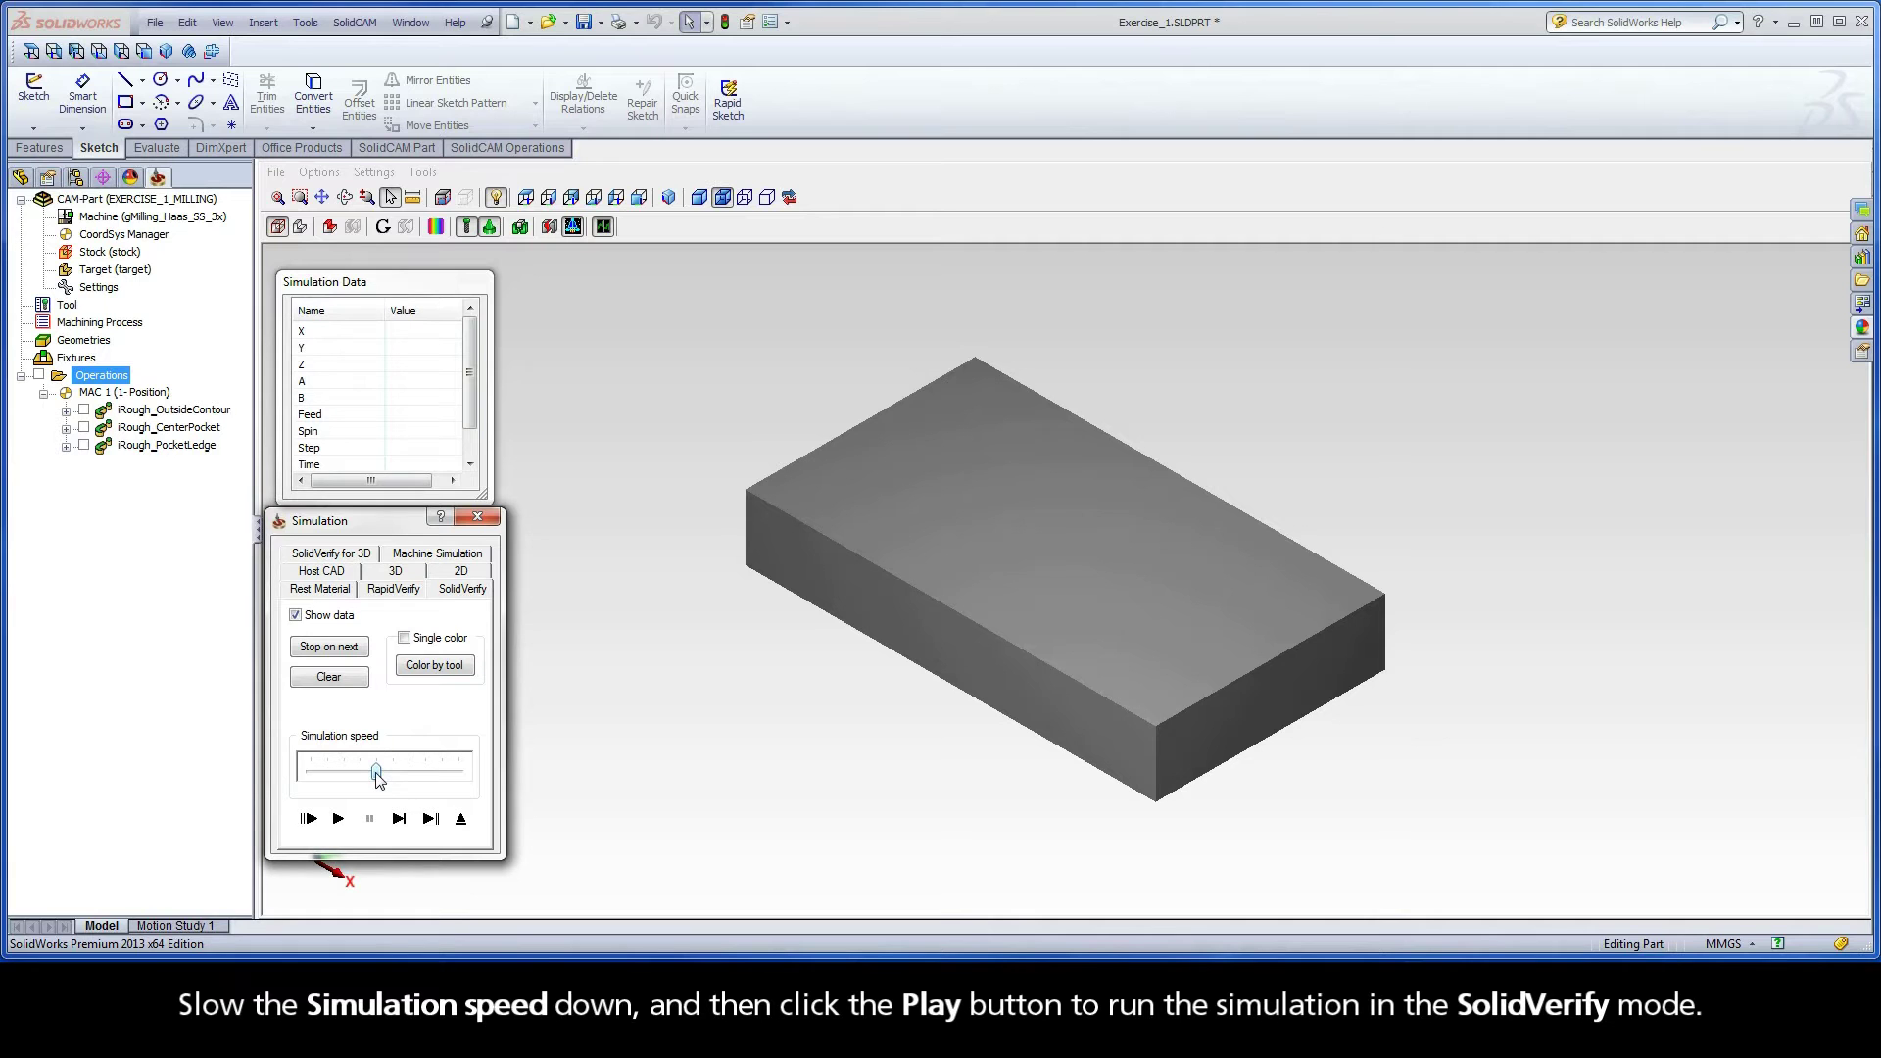
click(339, 821)
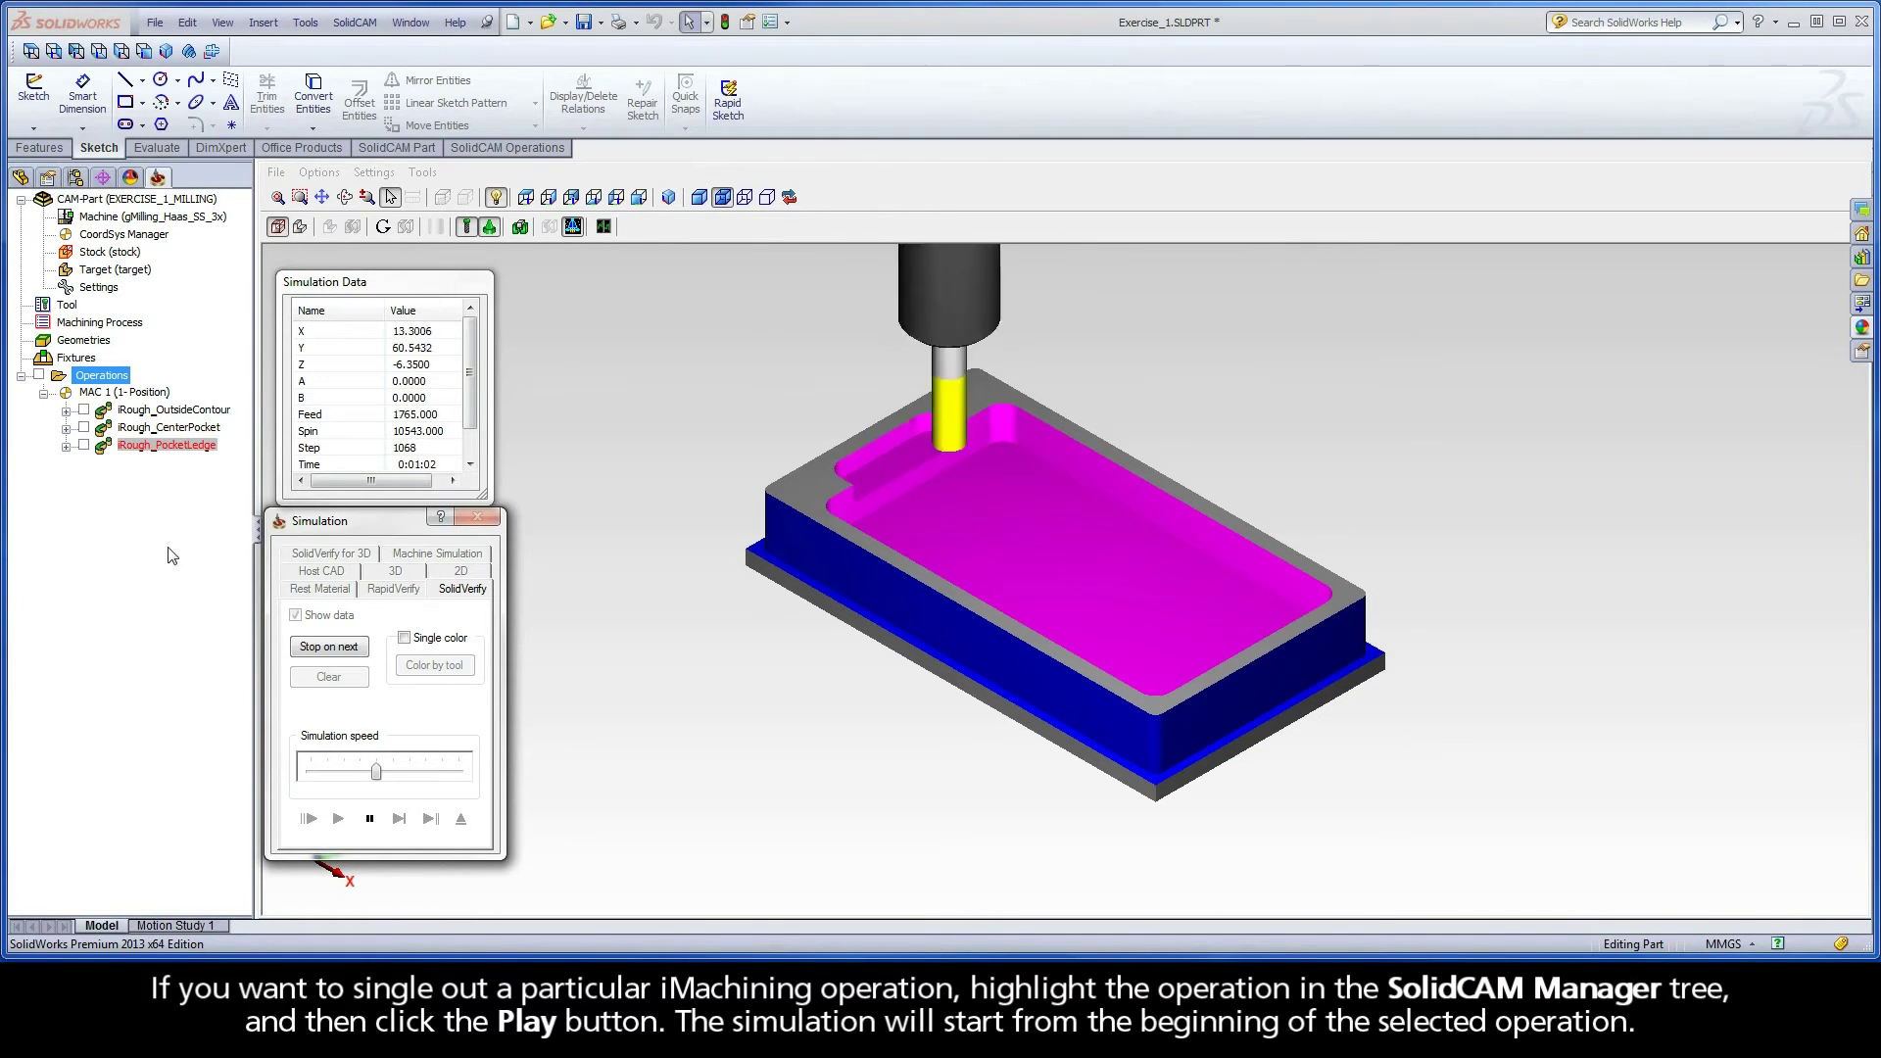
Step: Simulate the iRough_PocketLedge operation, replay it, and run the simulation for the iRough_CenterPocket operation
click(162, 446)
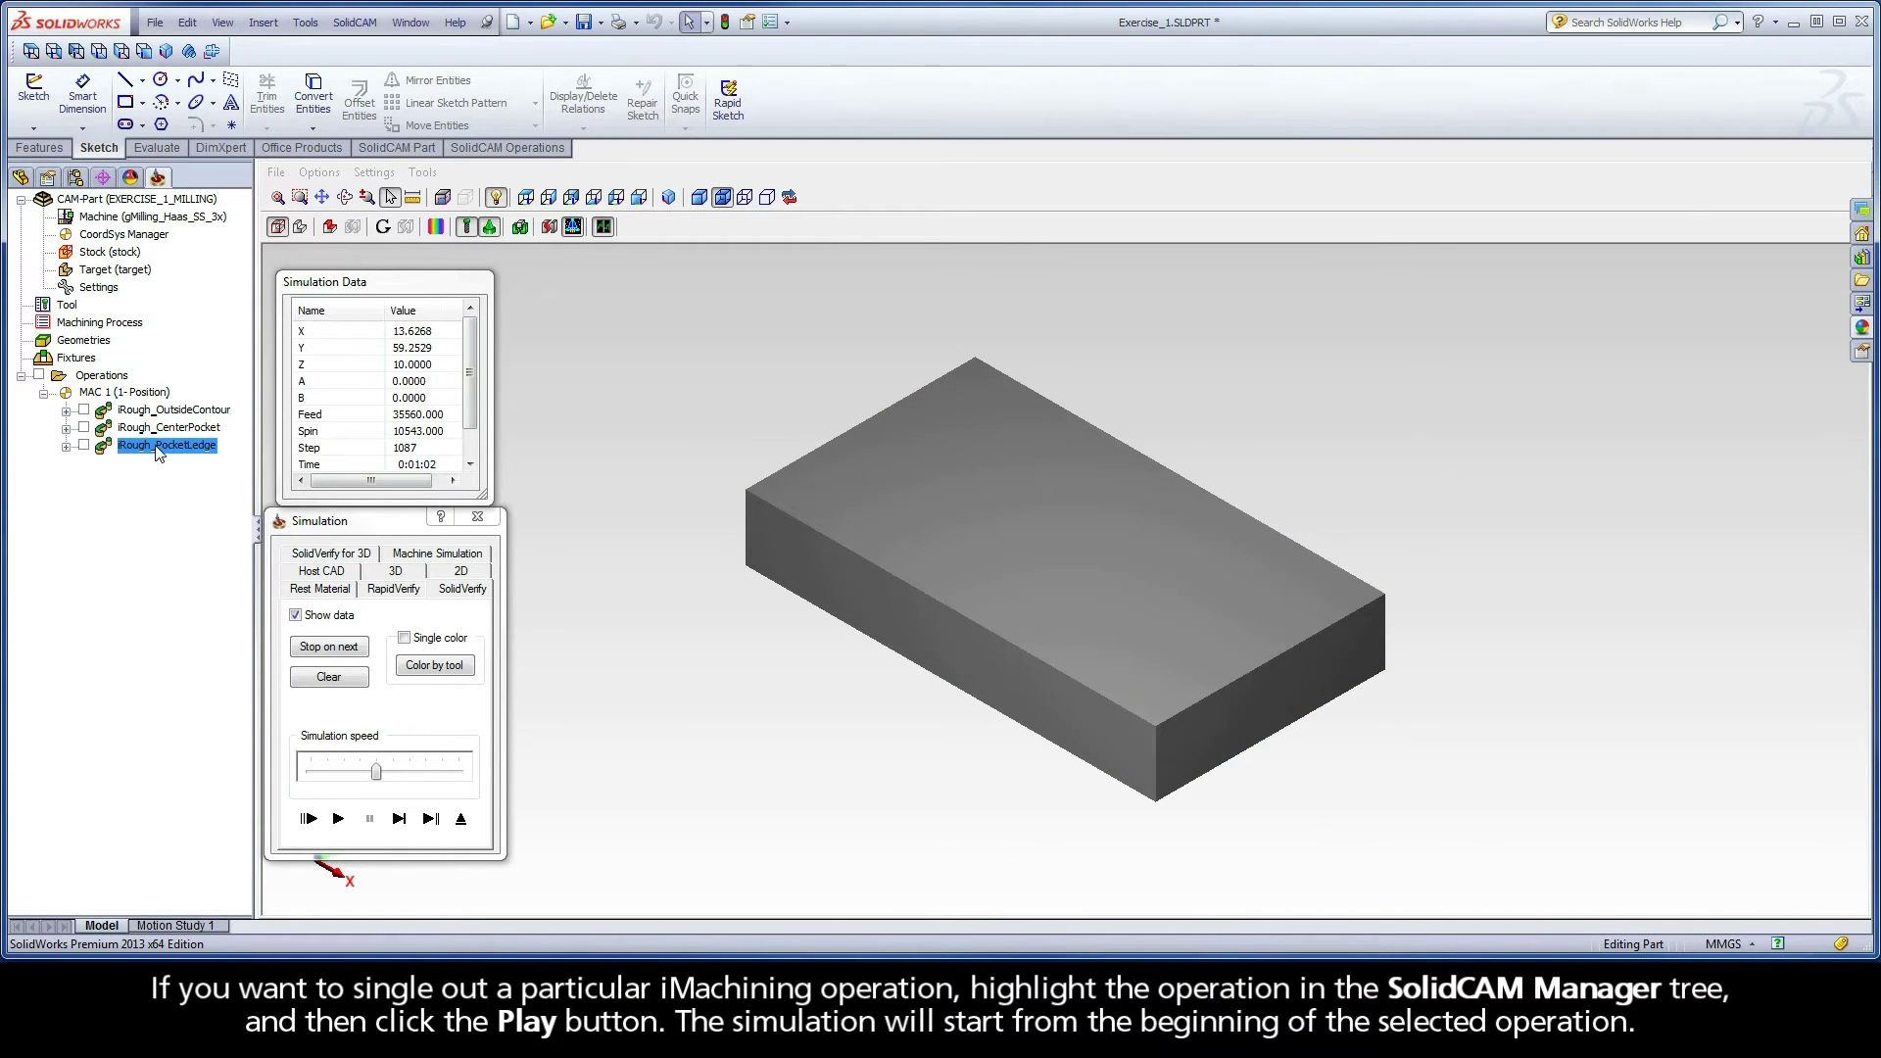
click(337, 819)
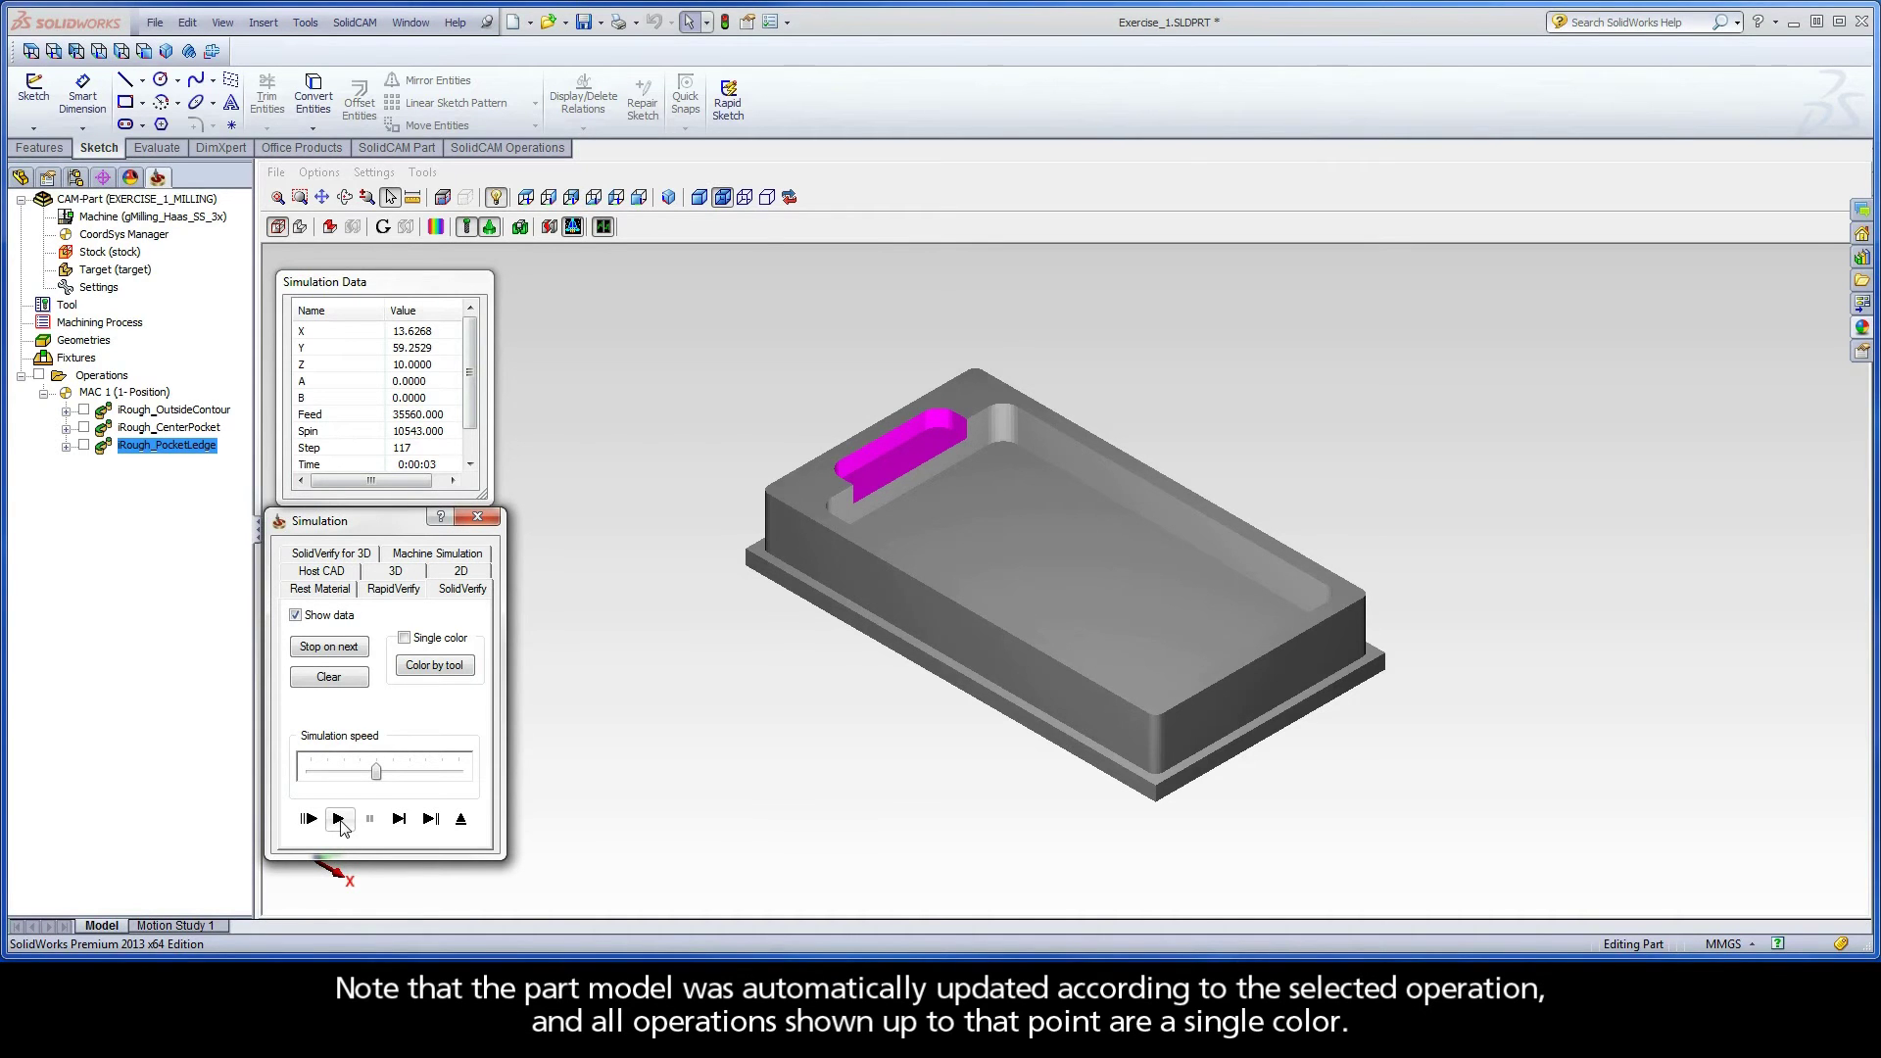
click(338, 819)
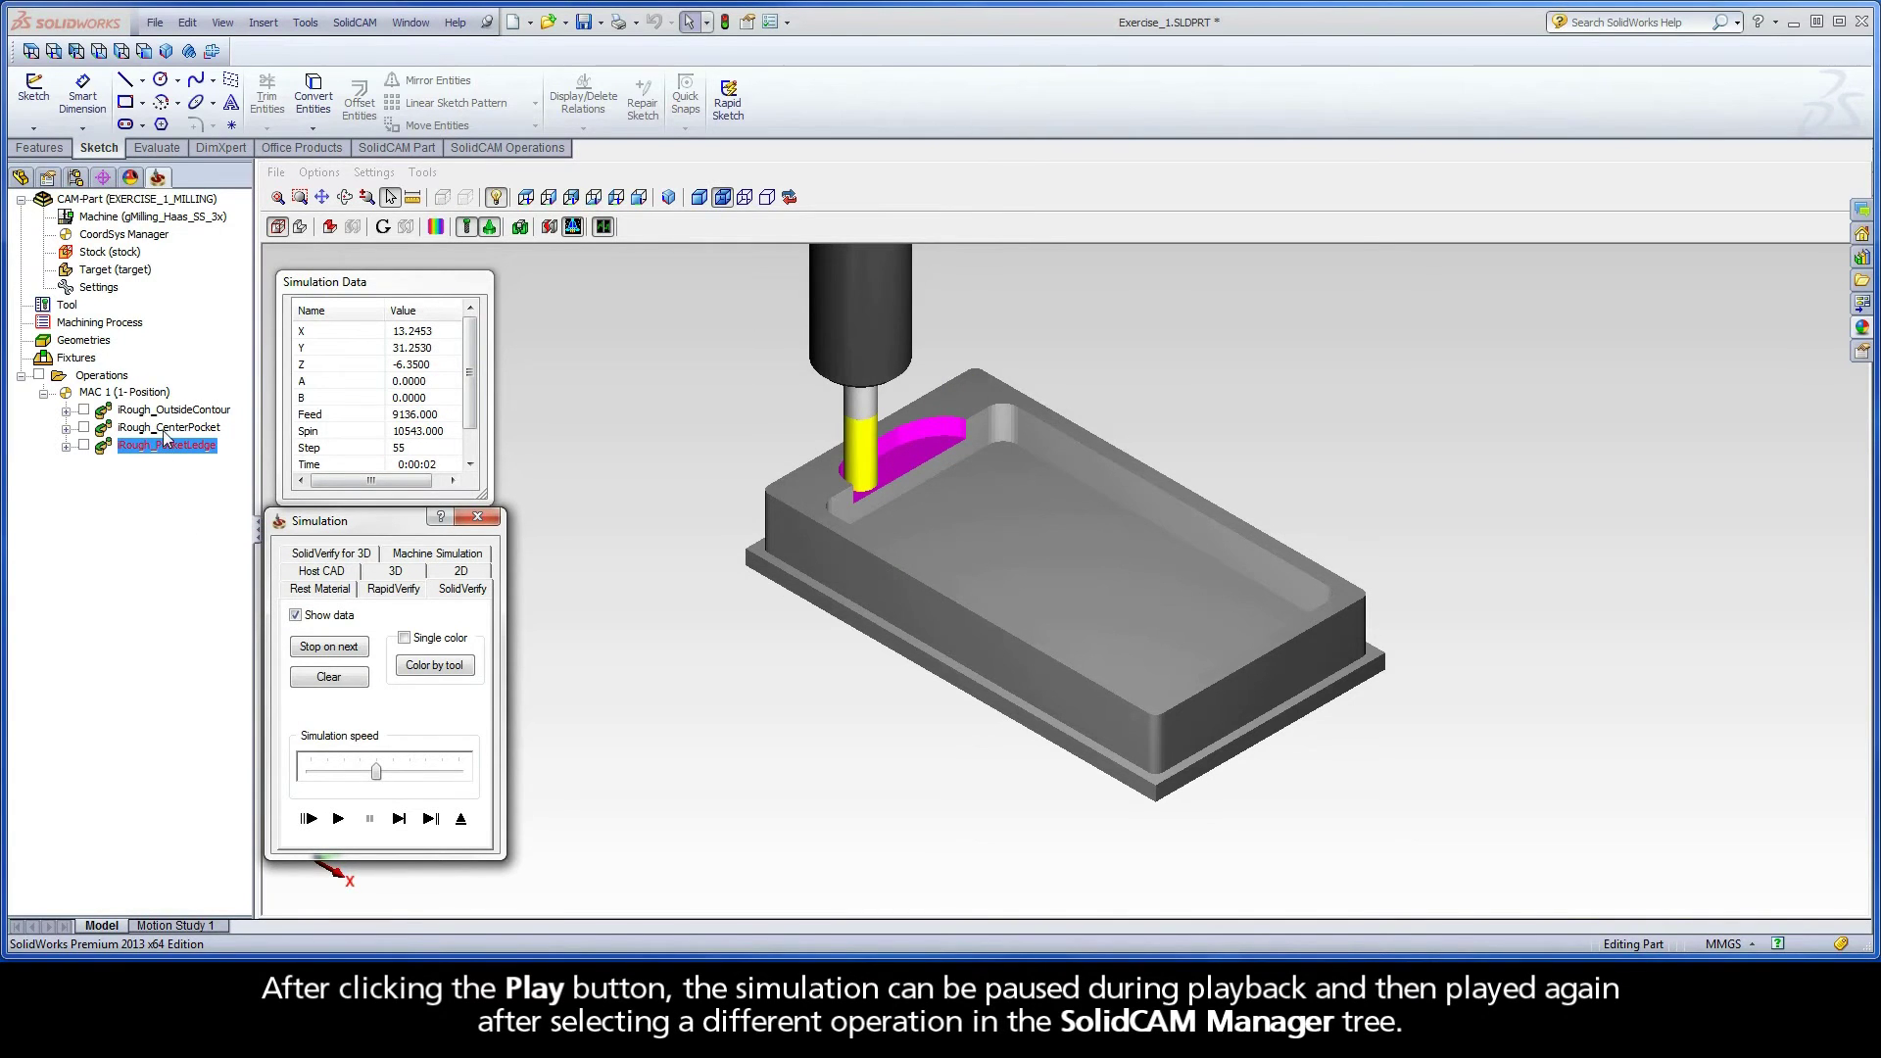
click(162, 429)
click(340, 820)
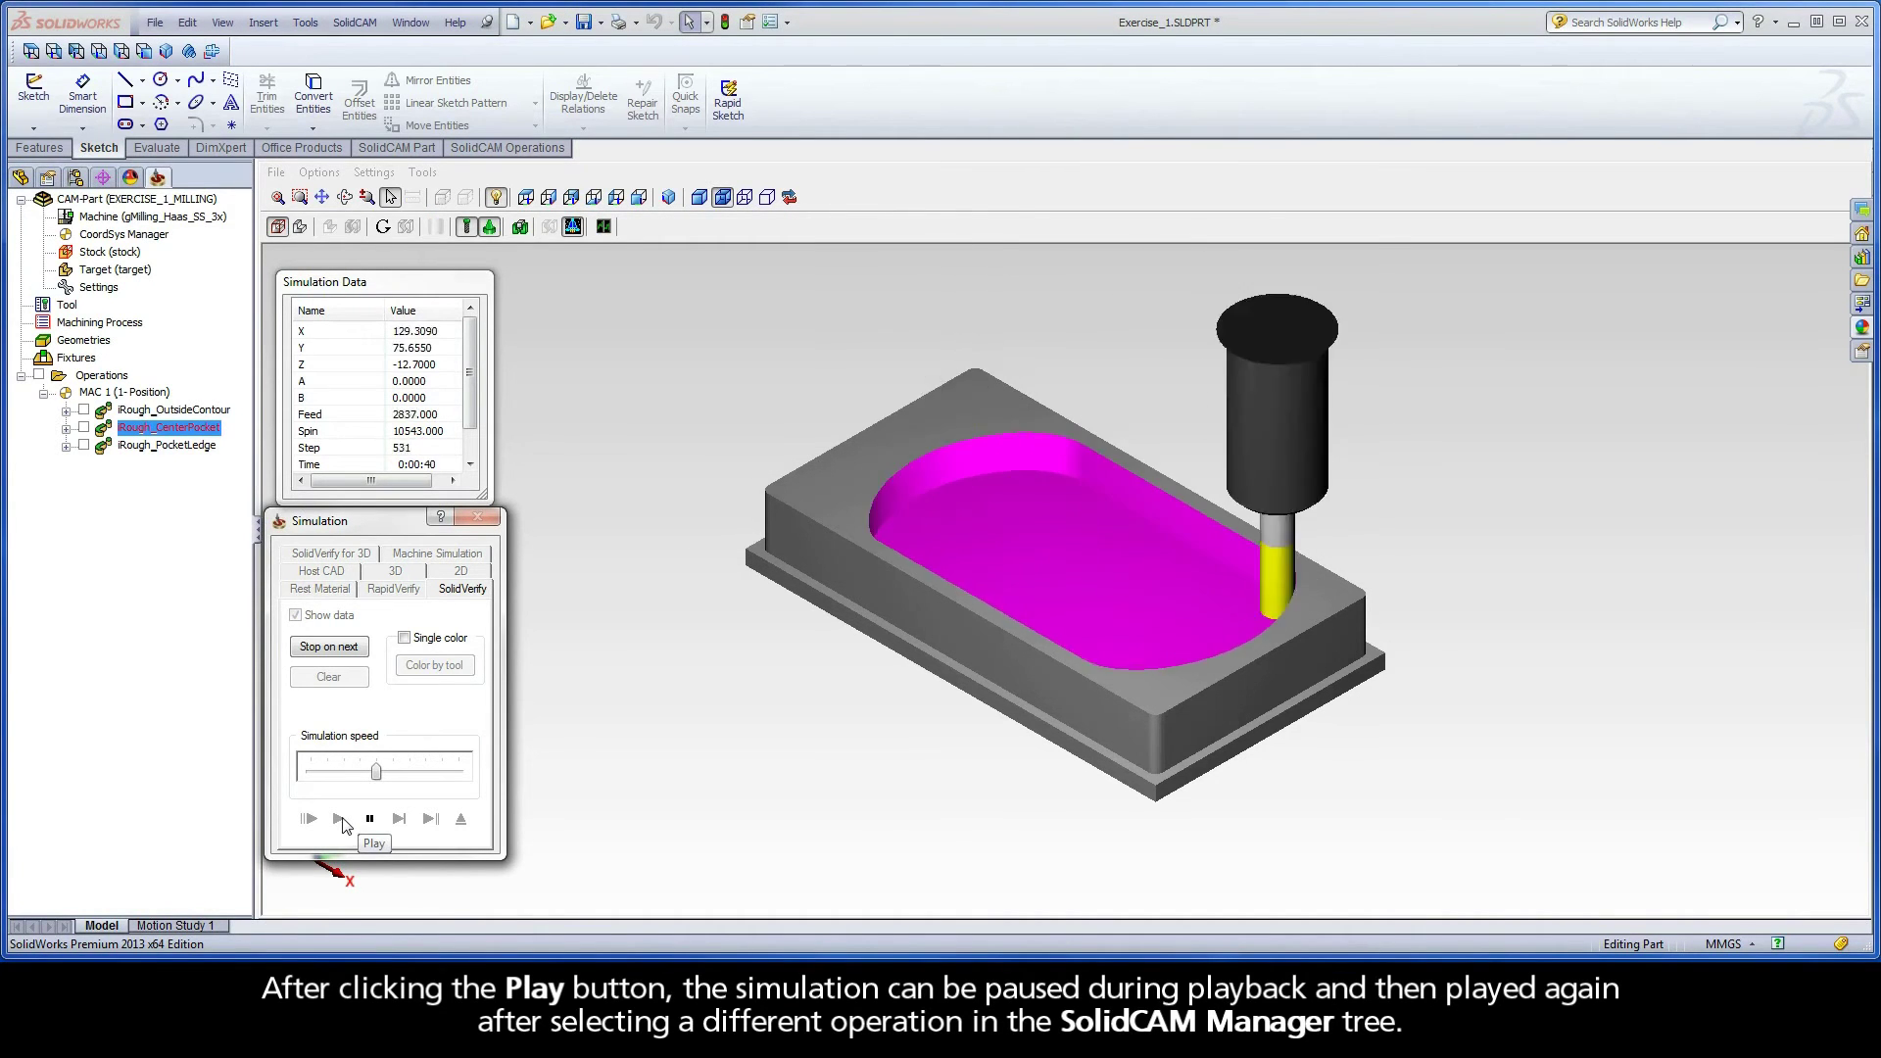
Step: Set the simulation to stop on the next tool change and make all operations the simulation target
click(328, 648)
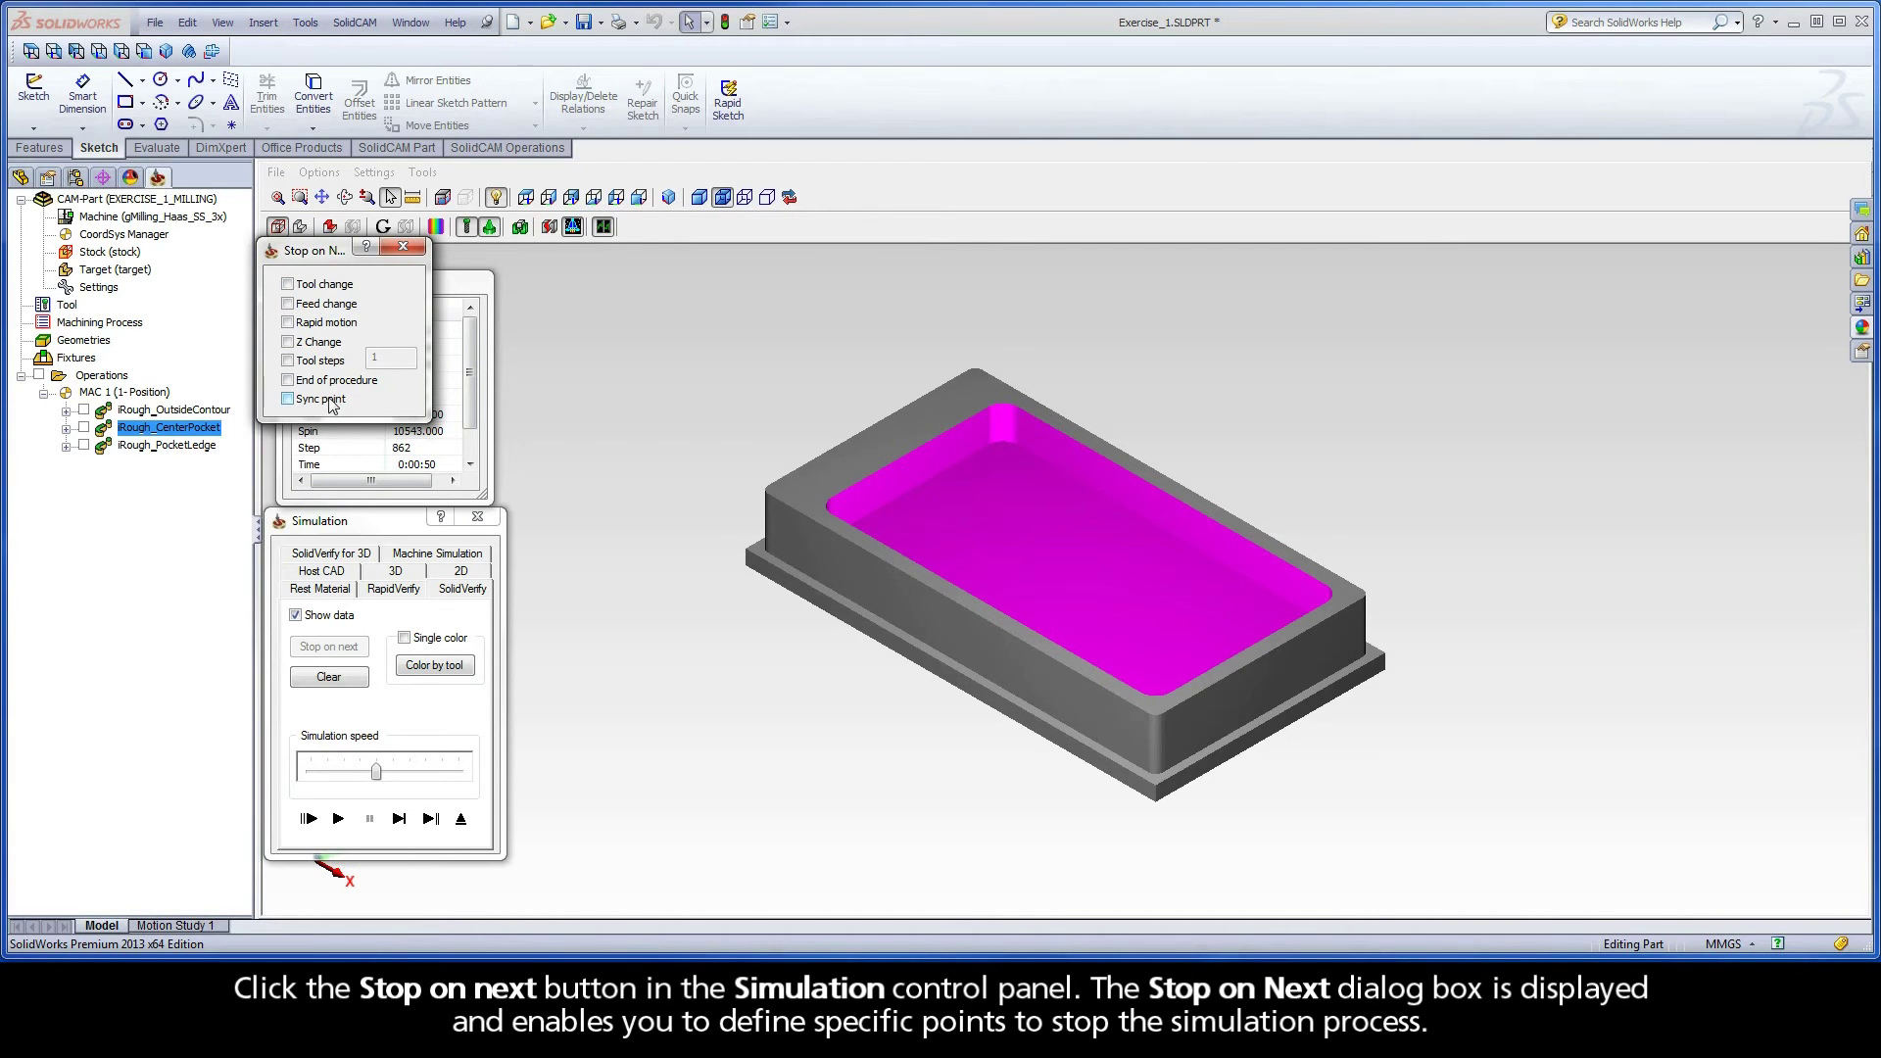
click(288, 284)
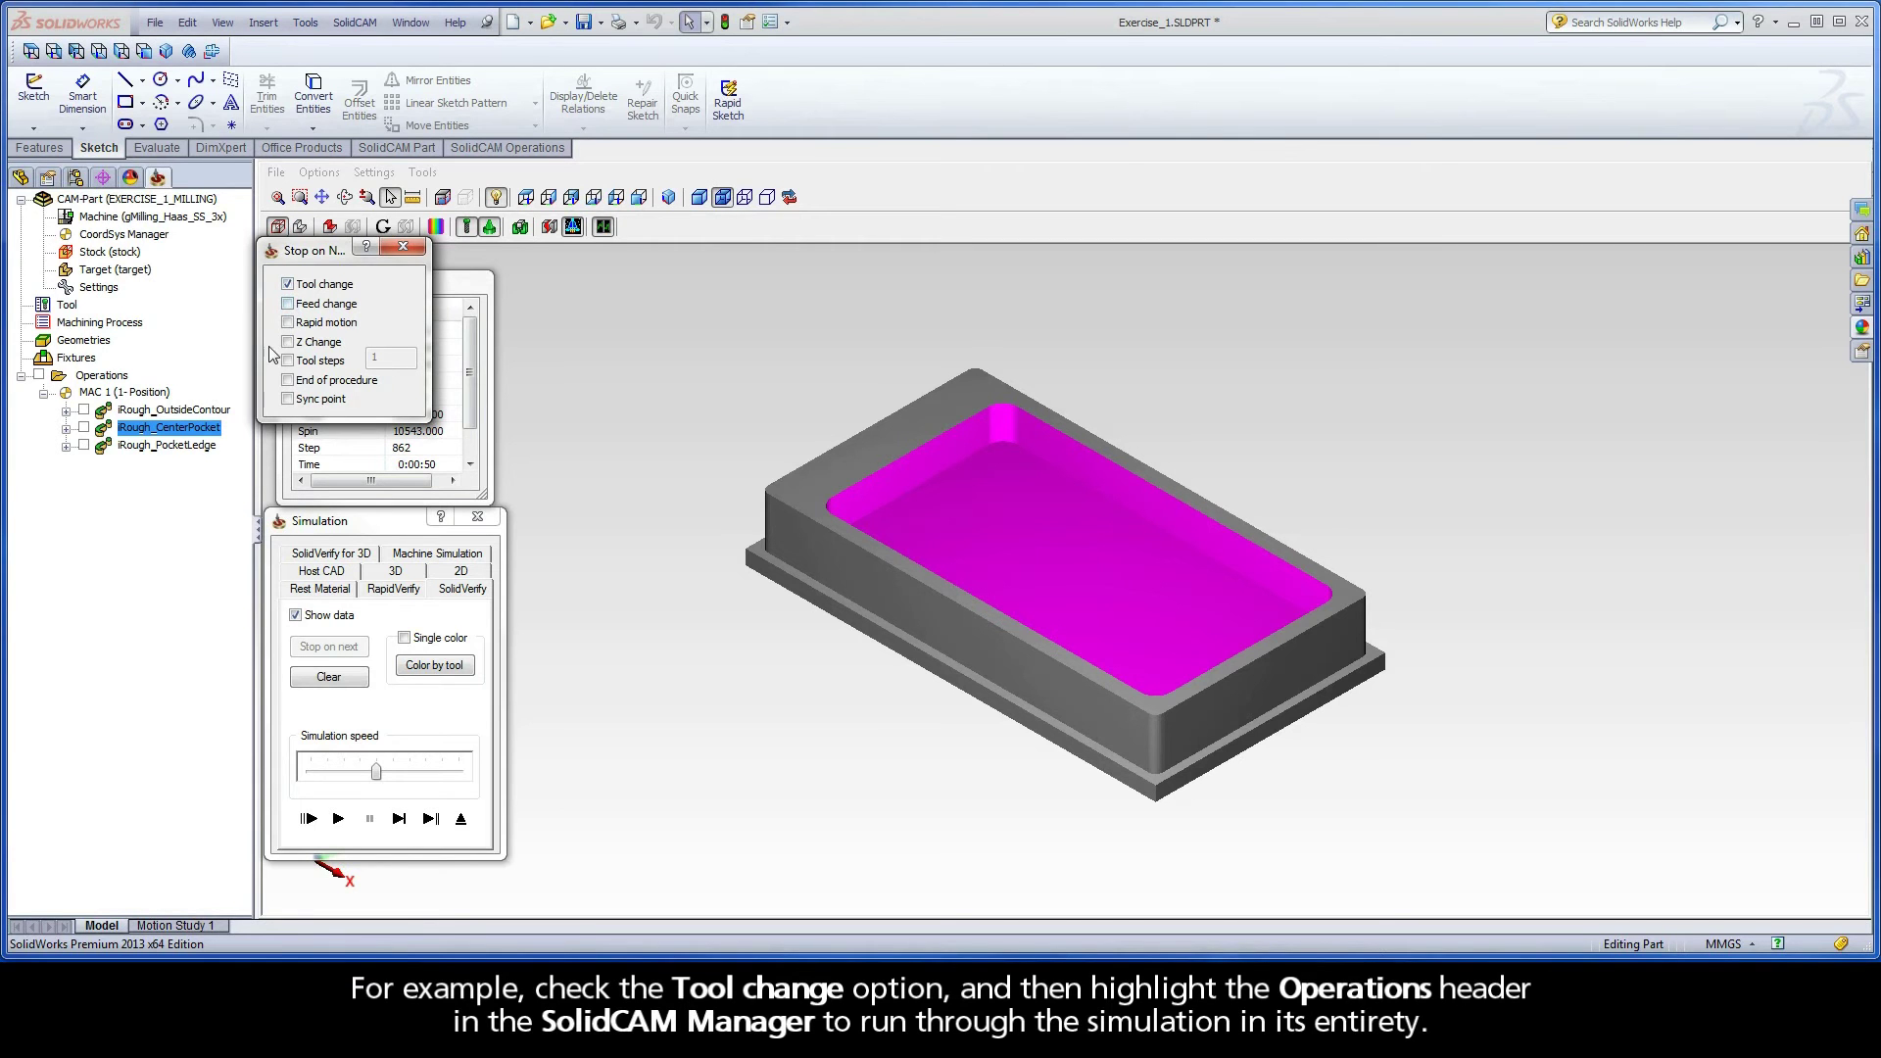
click(120, 378)
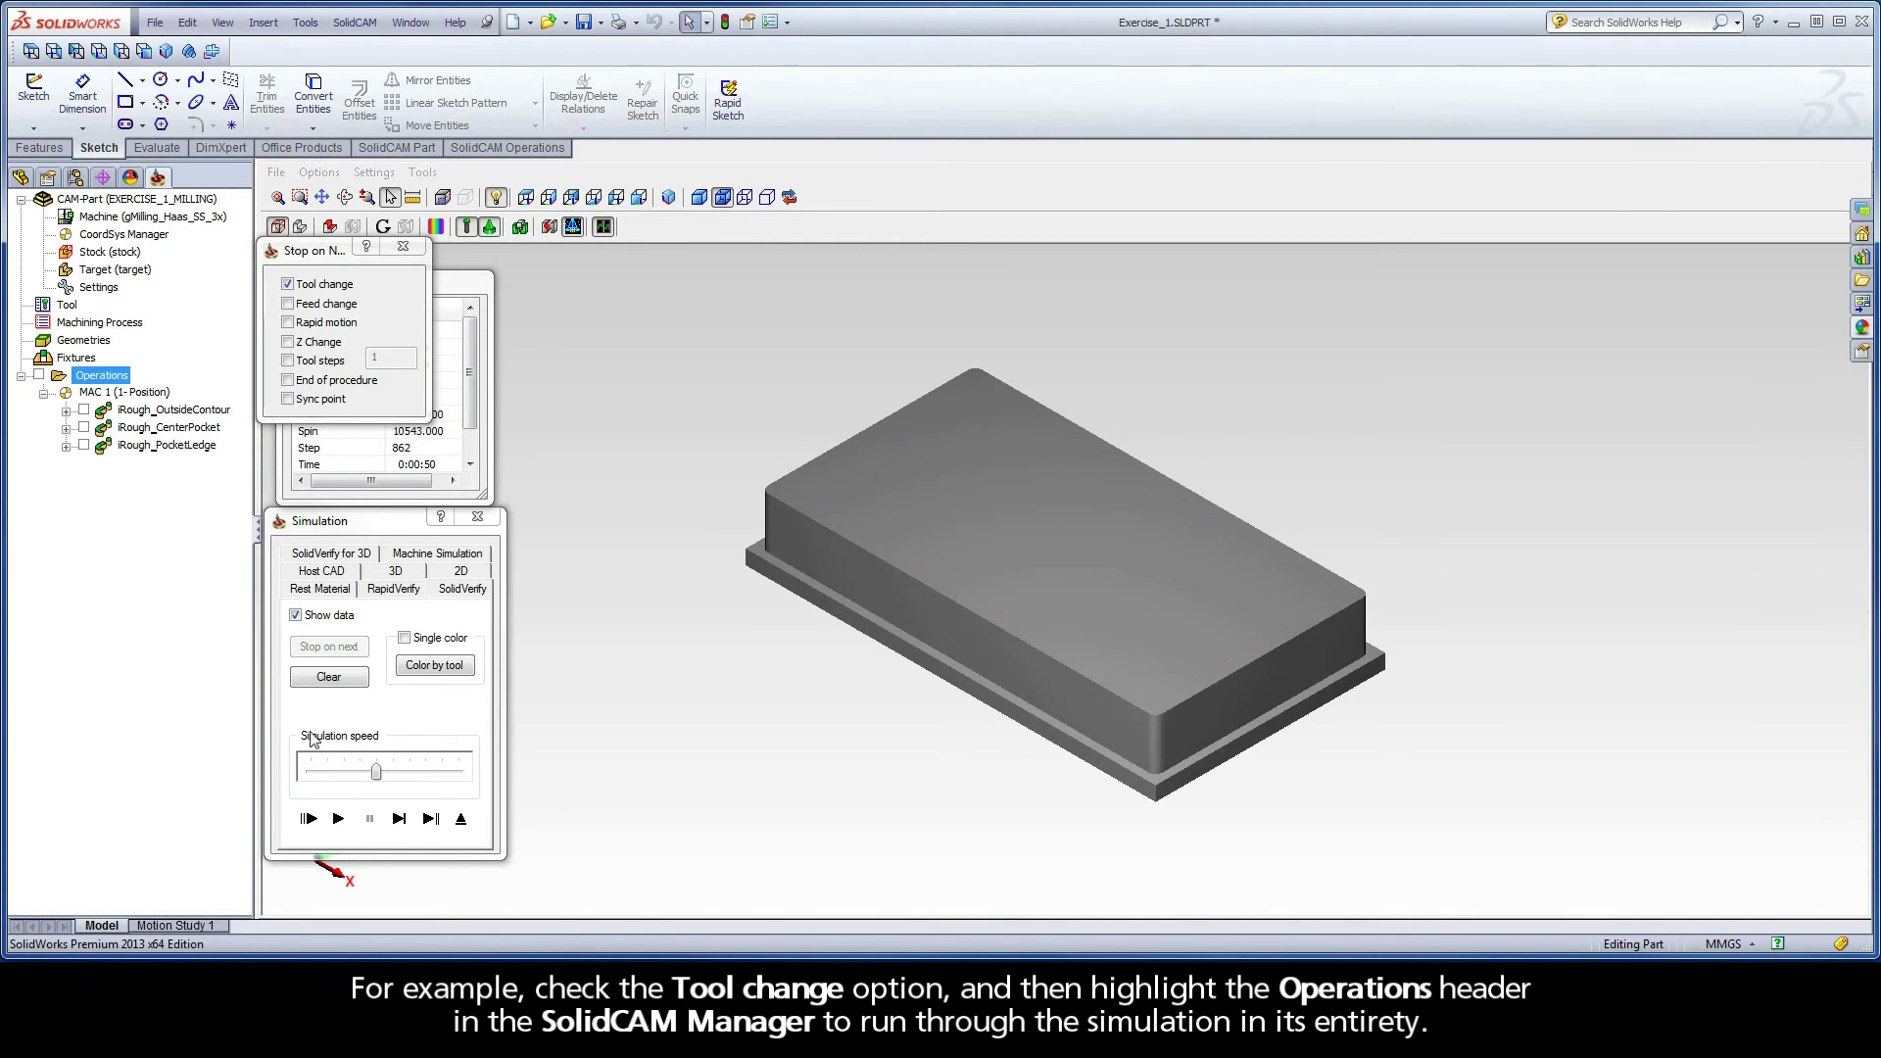
Step: Play the simulation through the tool change stop to its end, and exit the simulation
click(338, 820)
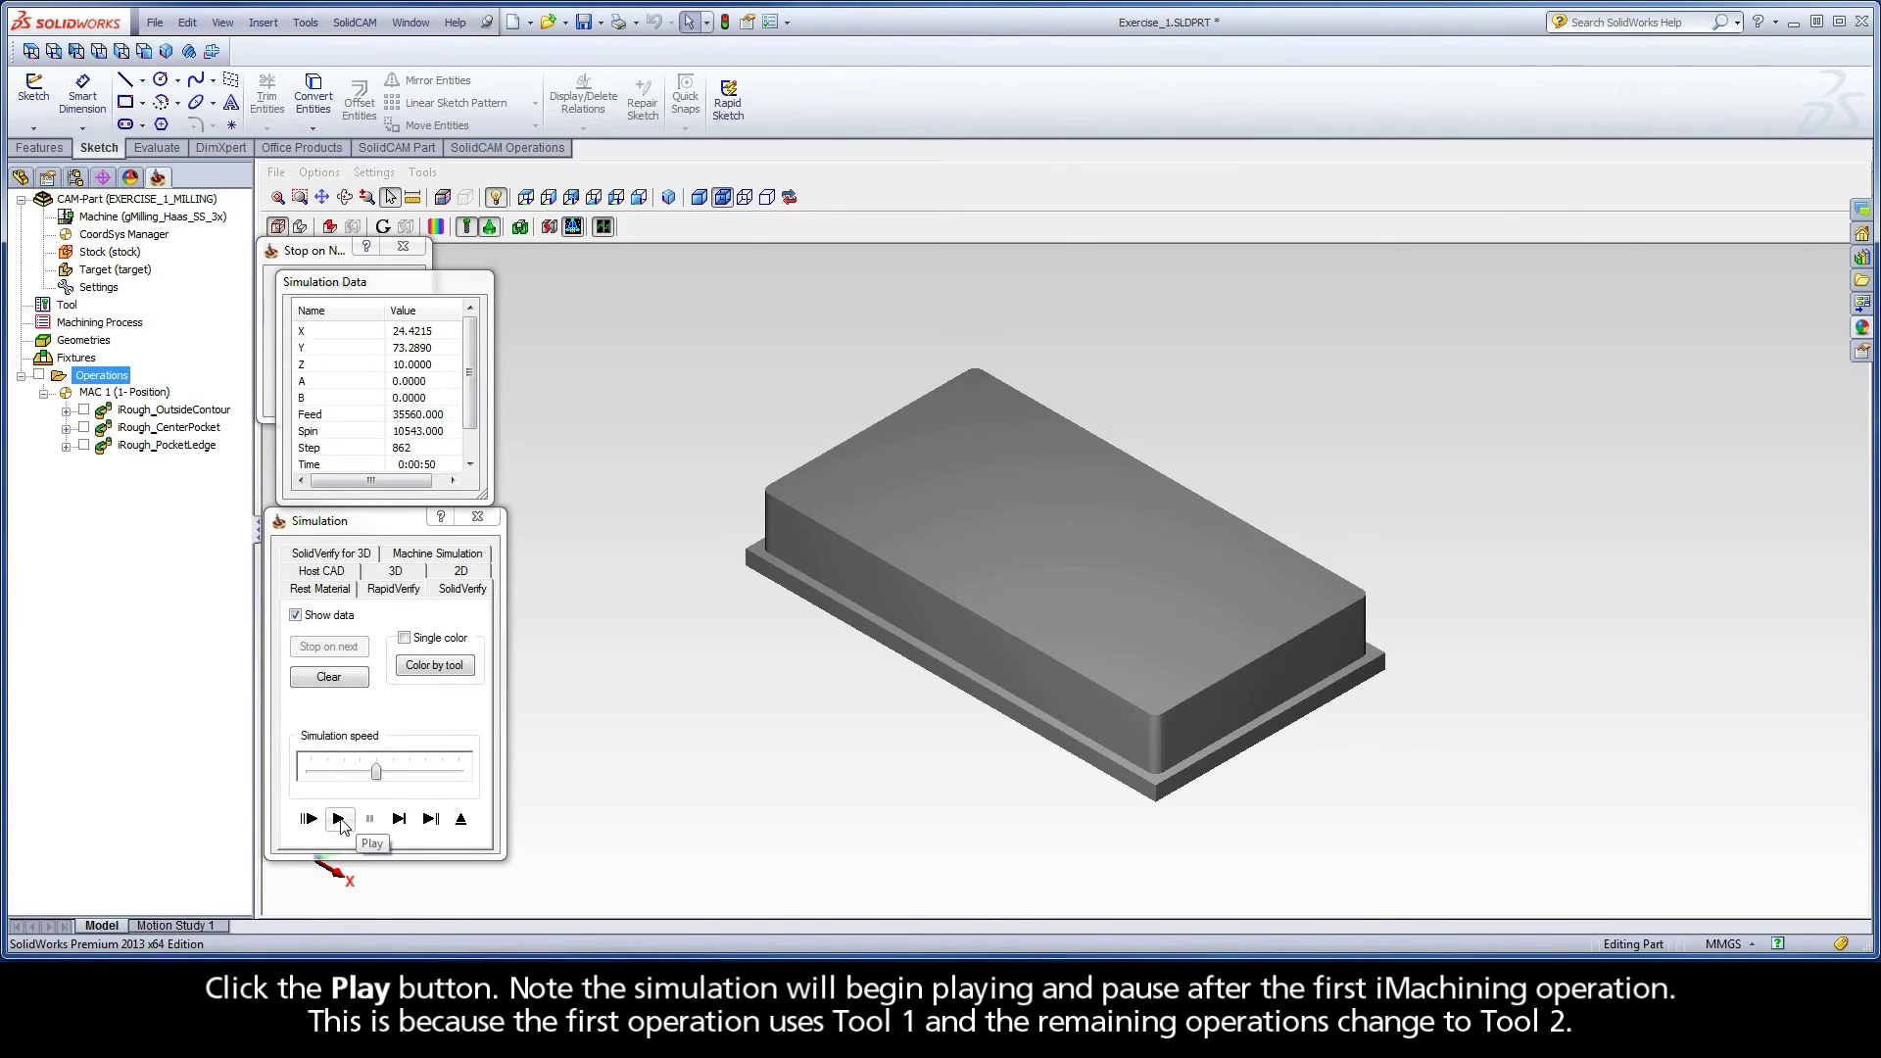
click(338, 819)
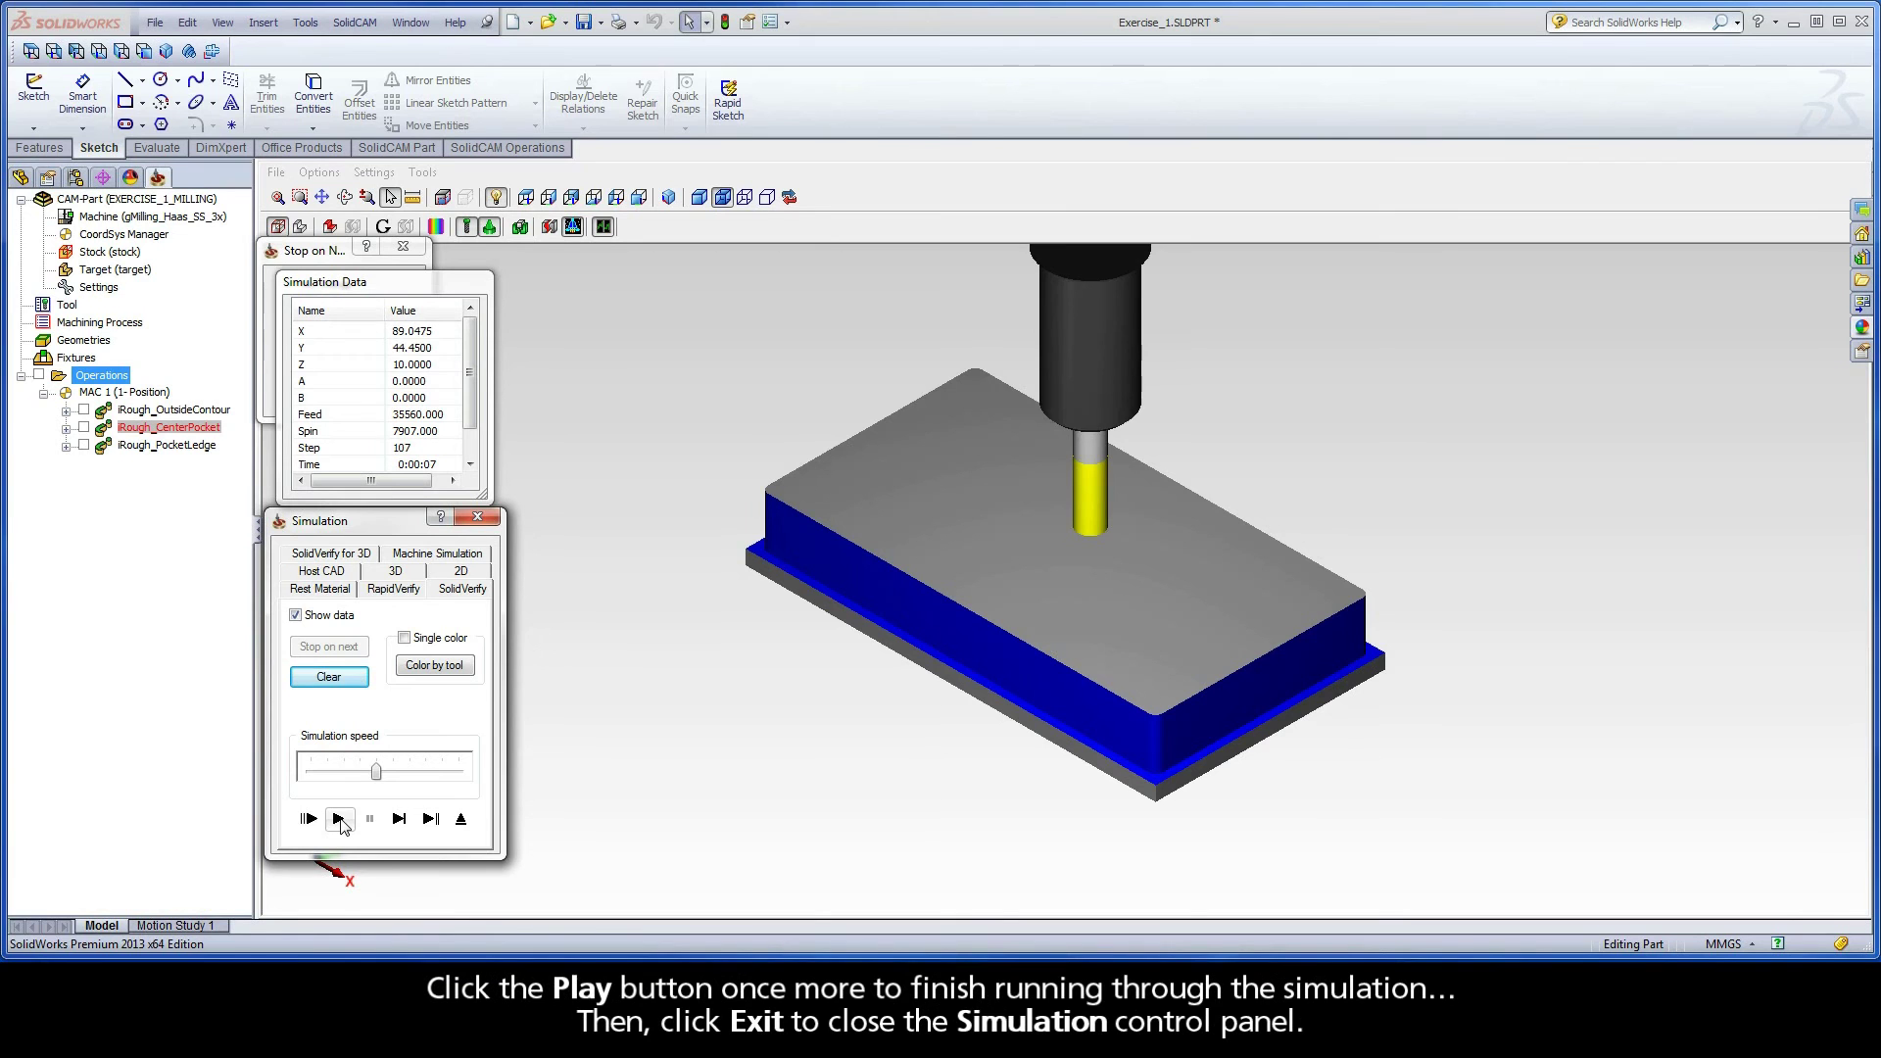
click(339, 820)
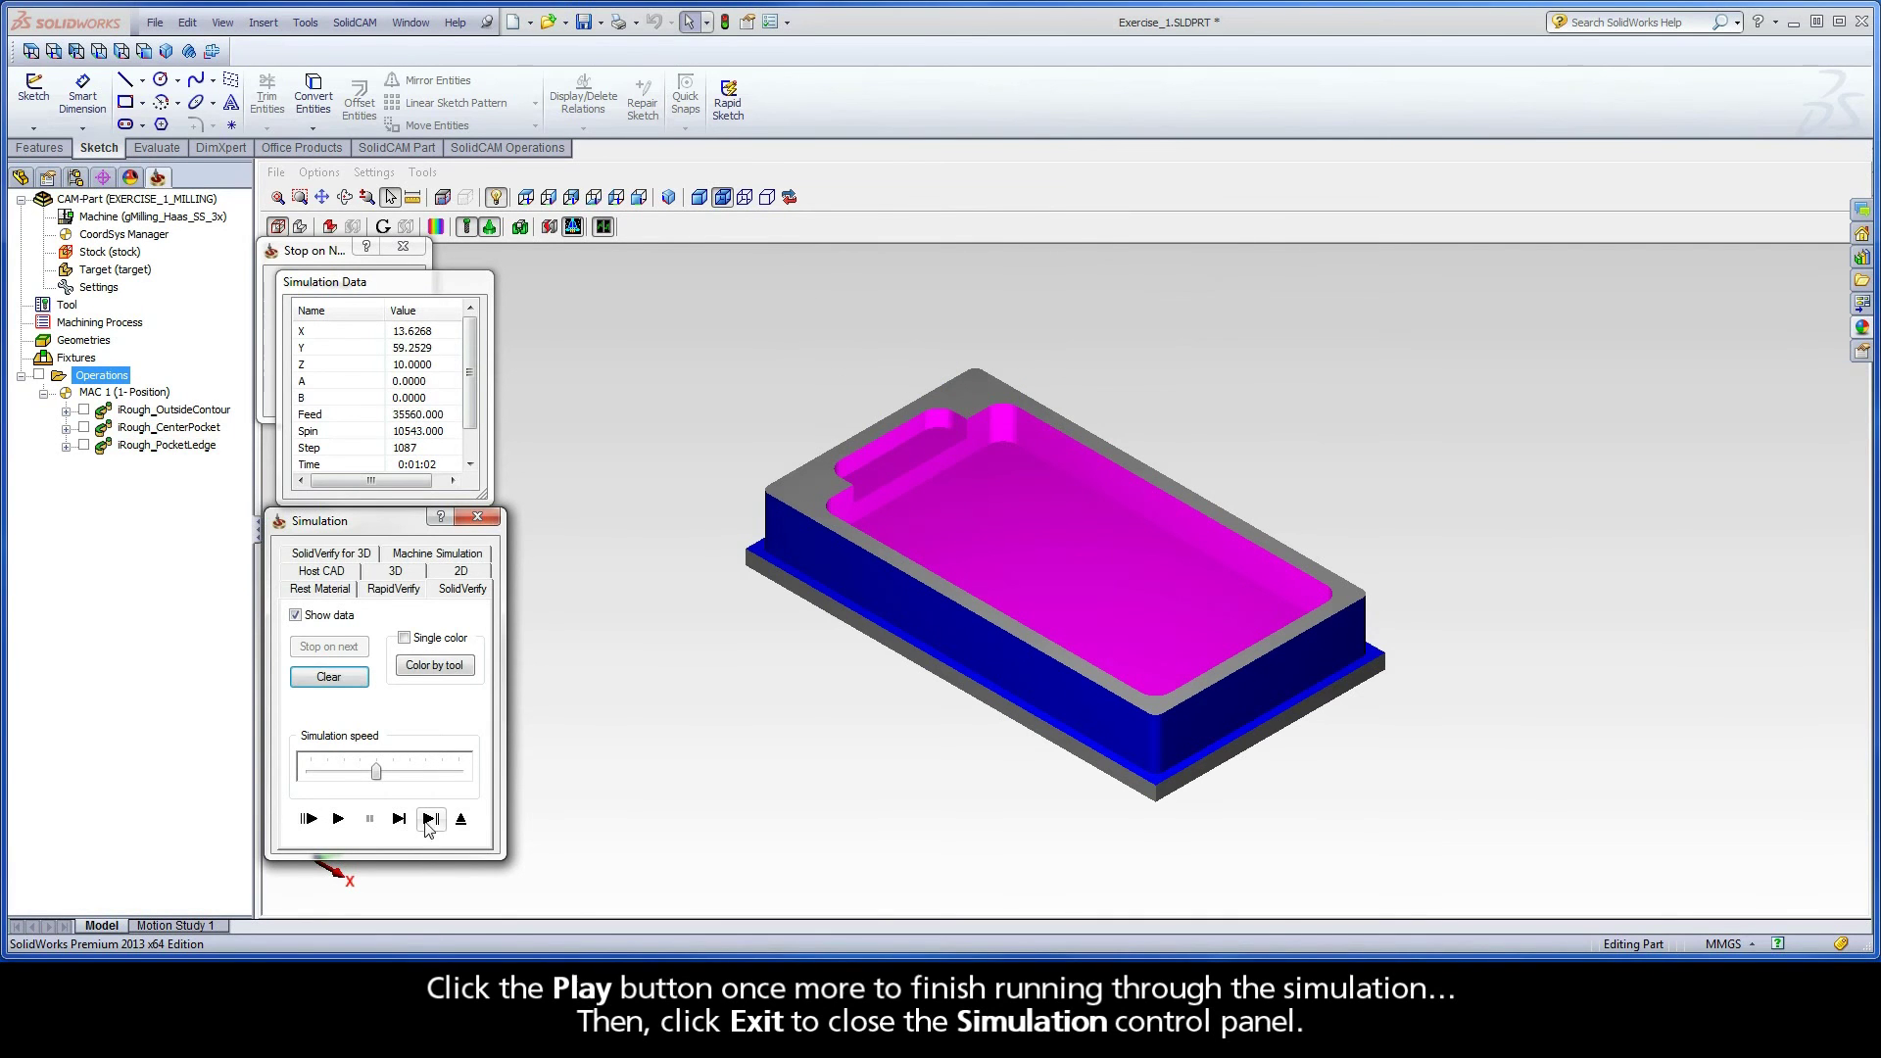
click(460, 819)
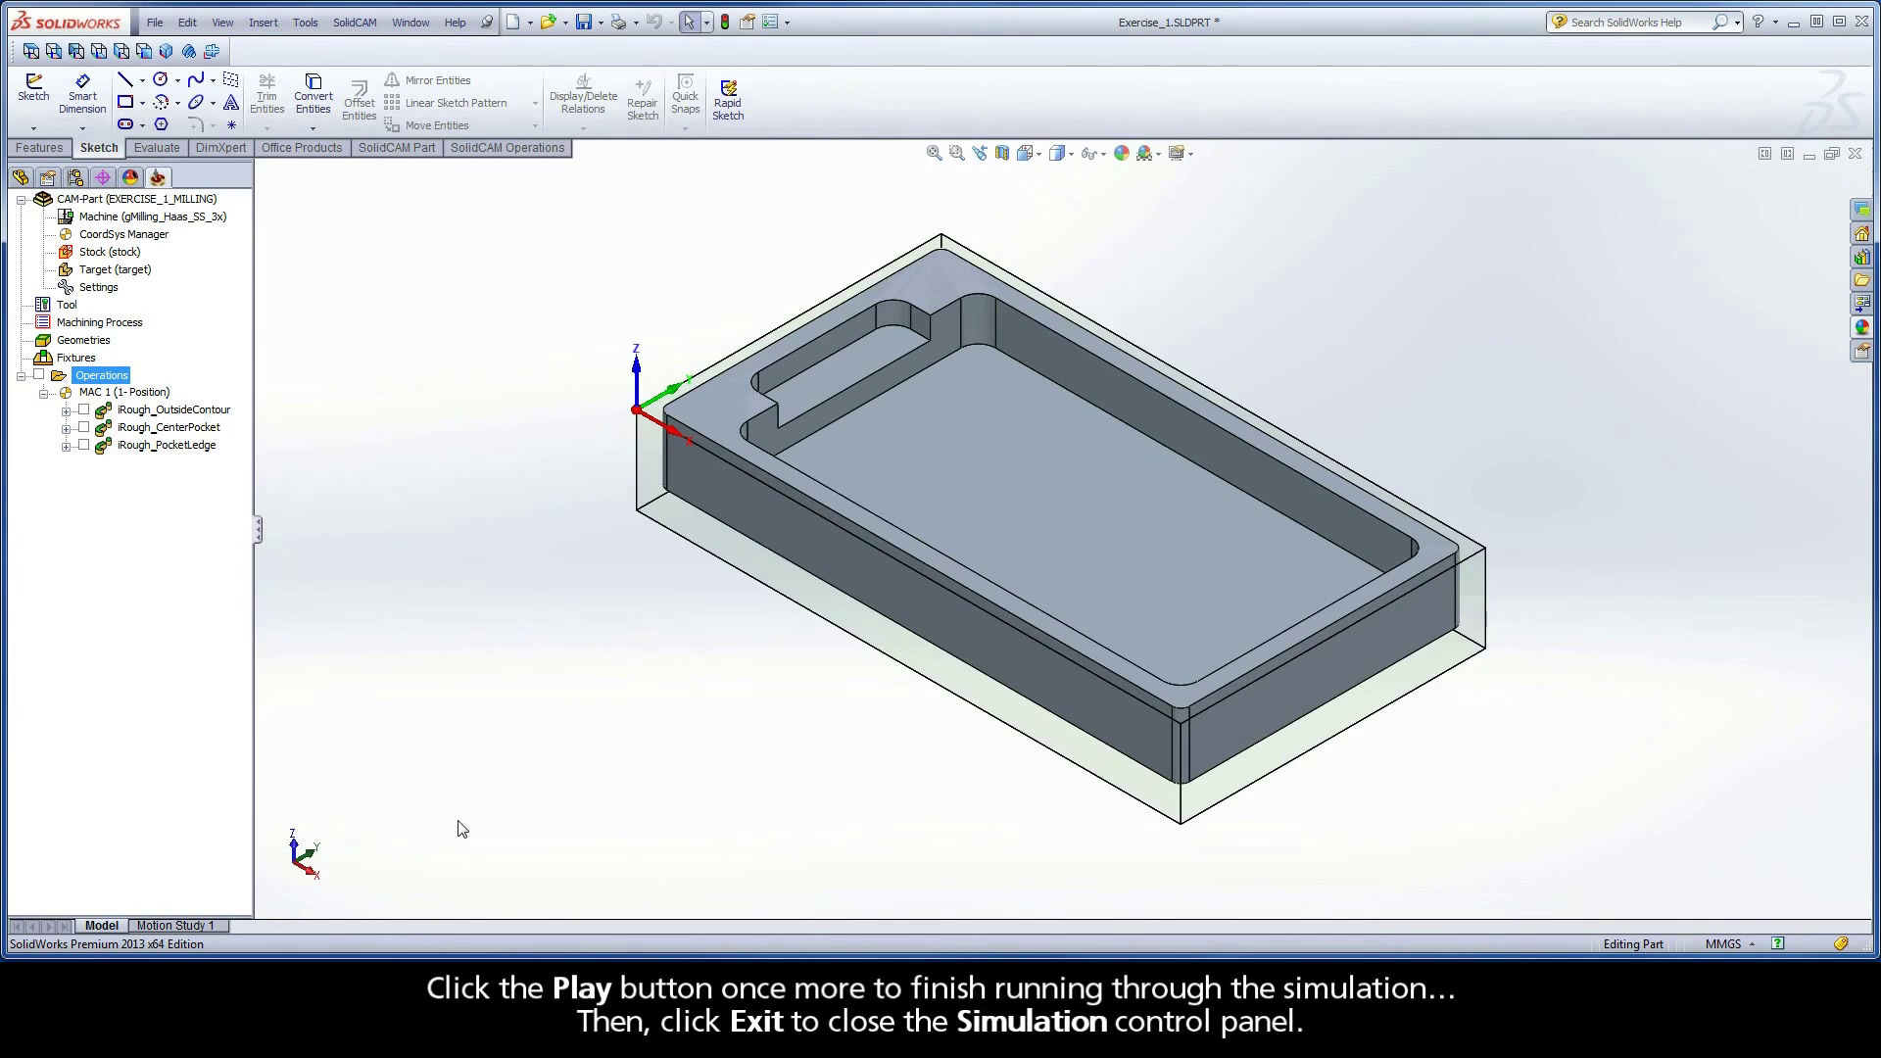